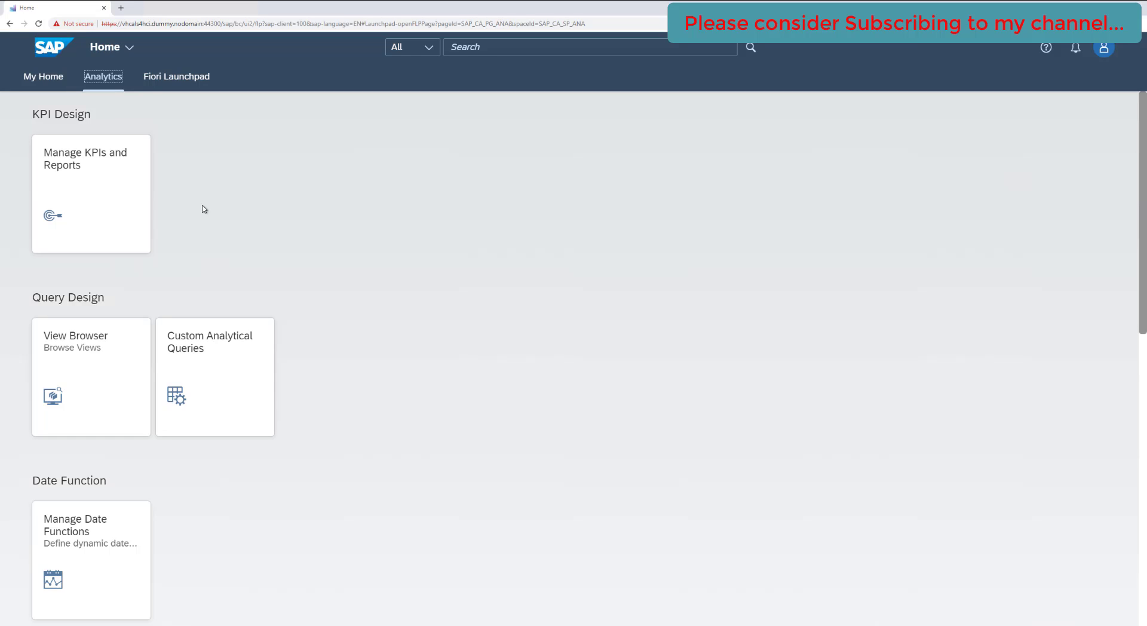
- Start a new standard catalog in the client-specific Fiori launchpad designer, entering ZCODEINMINS_C as both title and ID
left_click(239, 193)
left_click(180, 80)
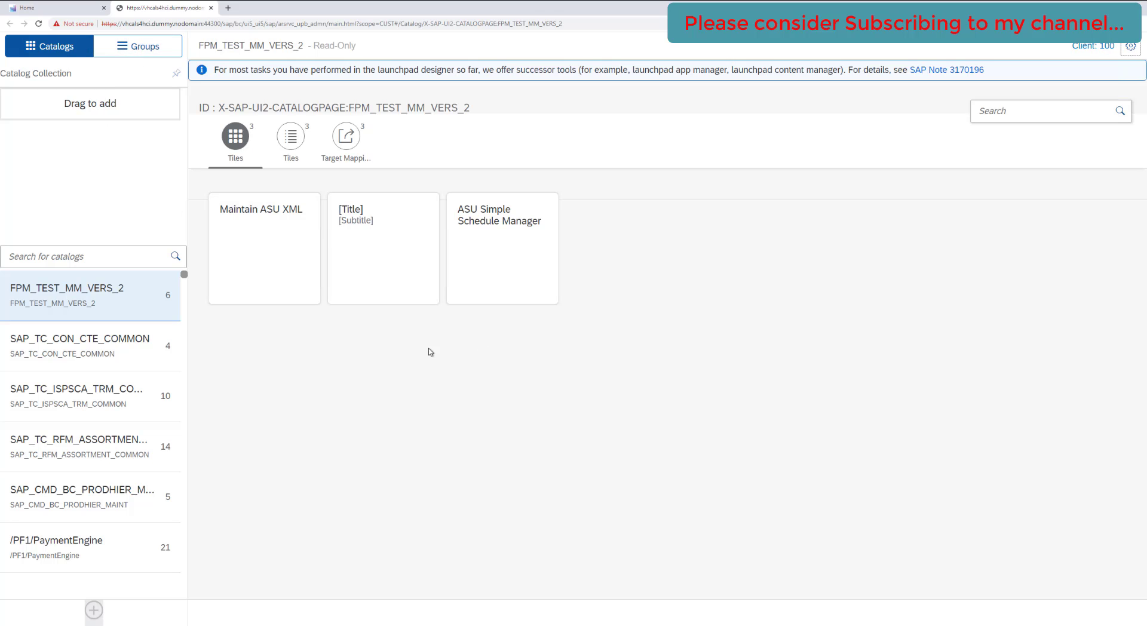
left_click(93, 611)
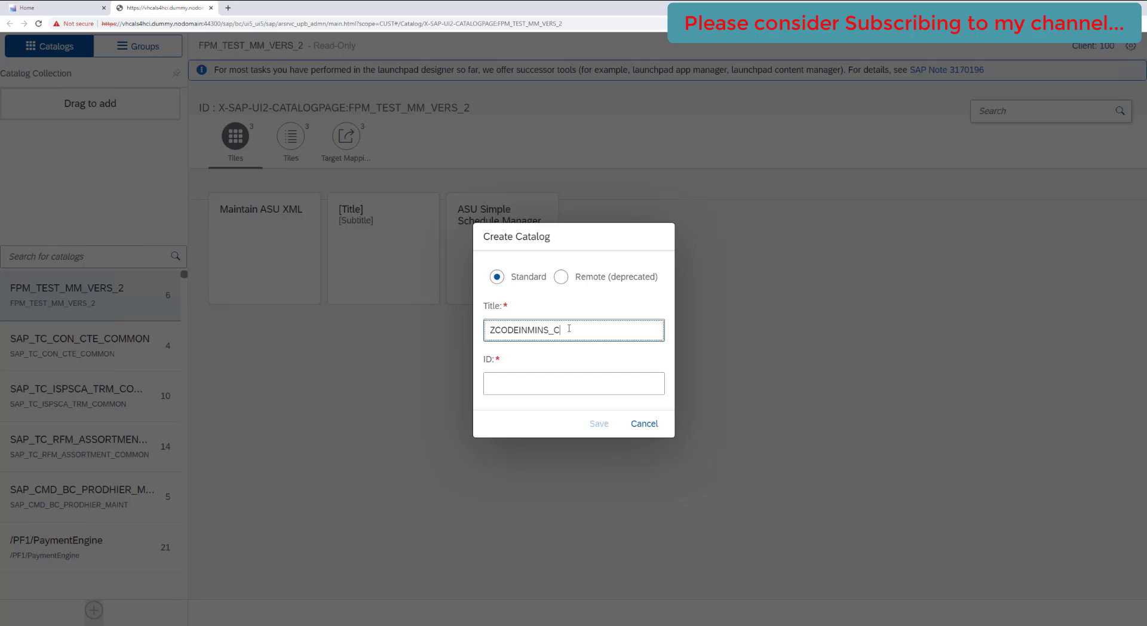
left_click_drag(569, 328, 492, 324)
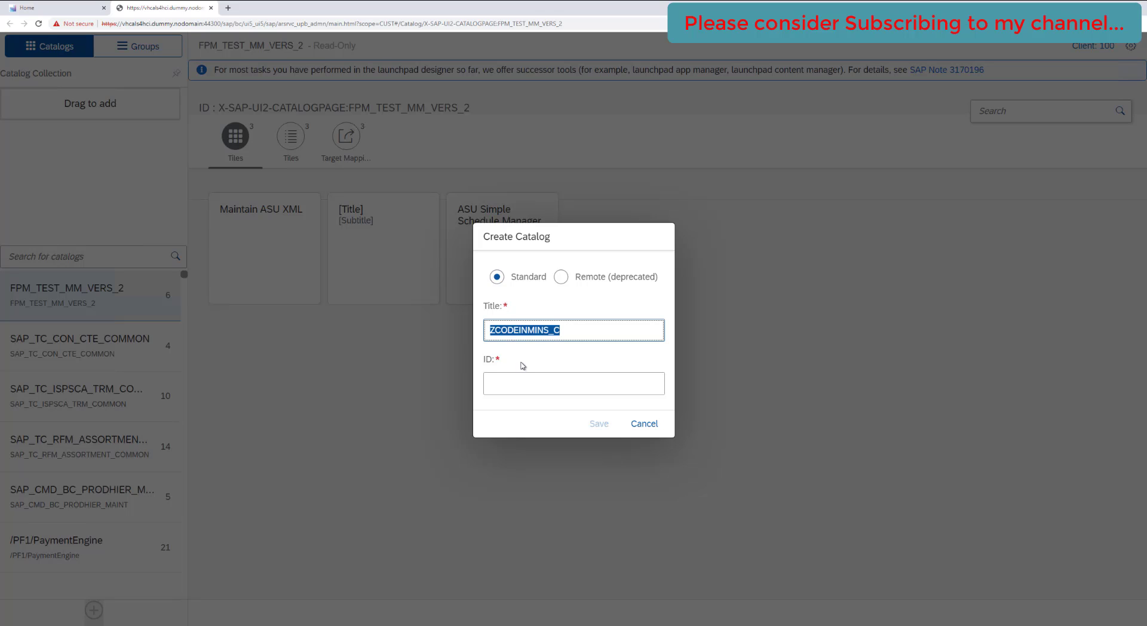
key("ctrl+c")
left_click(525, 383)
key("ctrl+v")
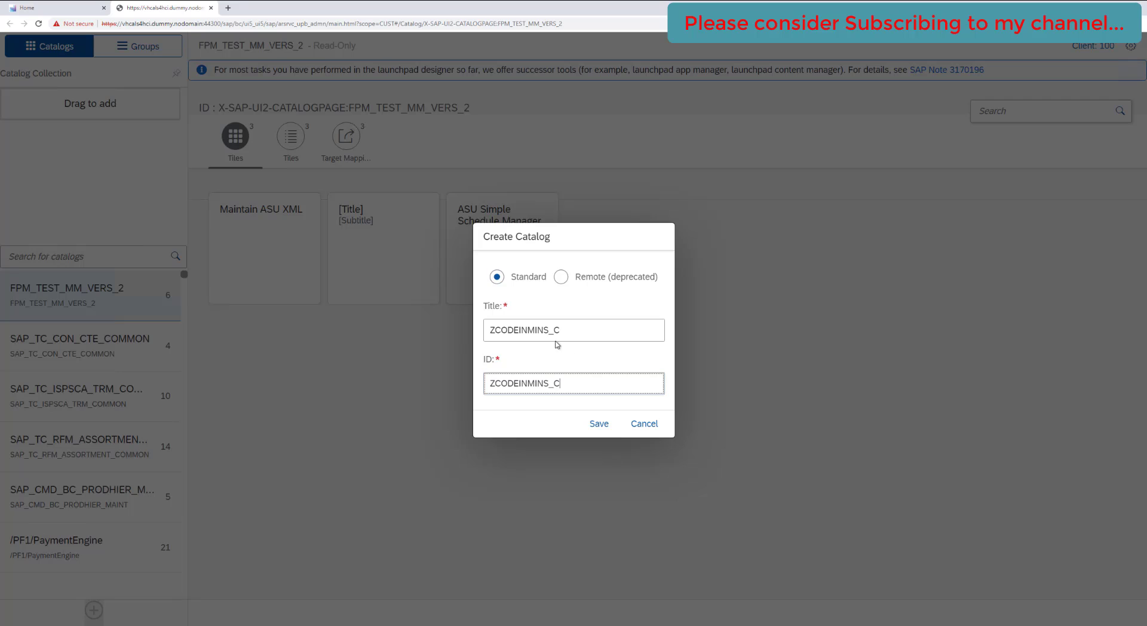
- Change the new catalog's title to CODEINMINS Catalog and save the catalog
left_click_drag(567, 330, 486, 330)
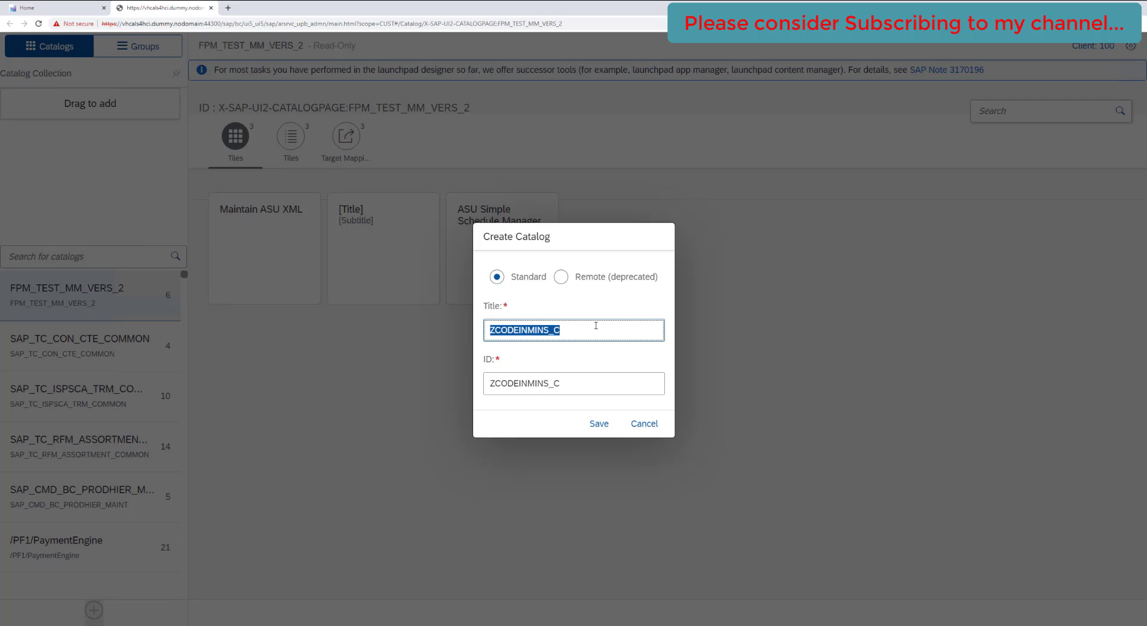
type("Catalog")
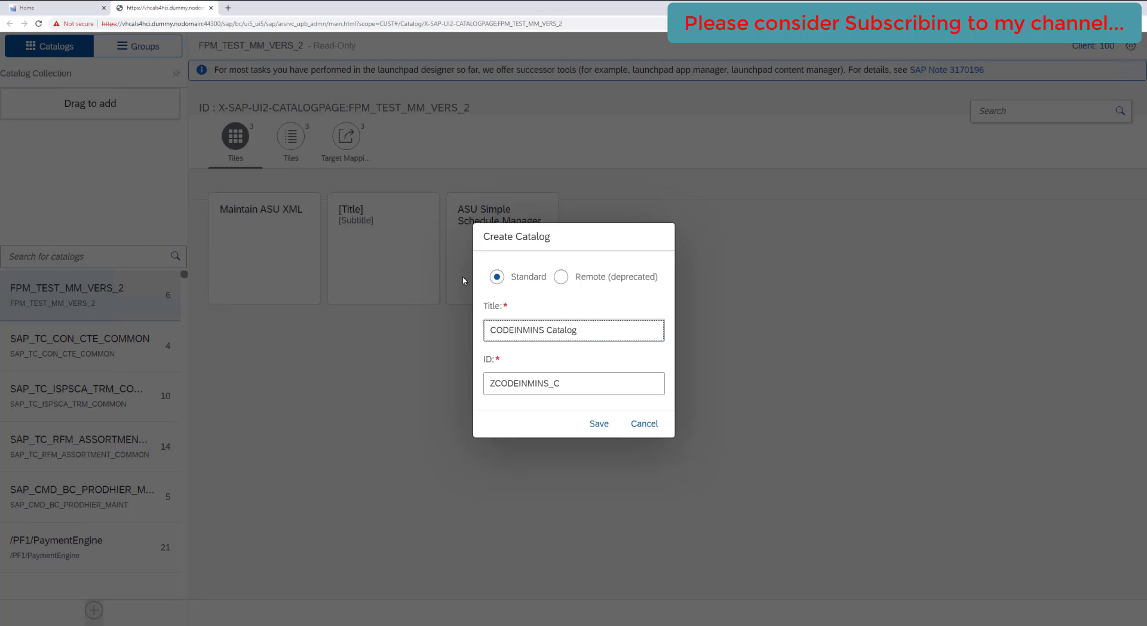
left_click(600, 429)
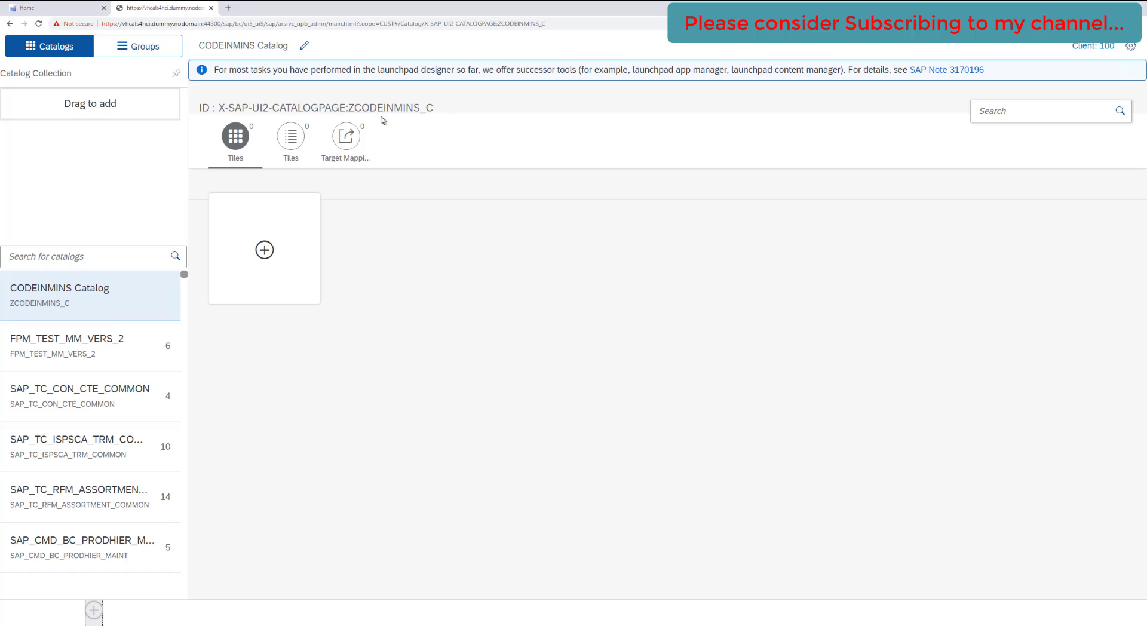
- Return to the launchpad home and open the Manage KPIs and Reports app from the Analytics page
left_click(287, 261)
left_click(292, 296)
left_click(292, 296)
left_click(53, 9)
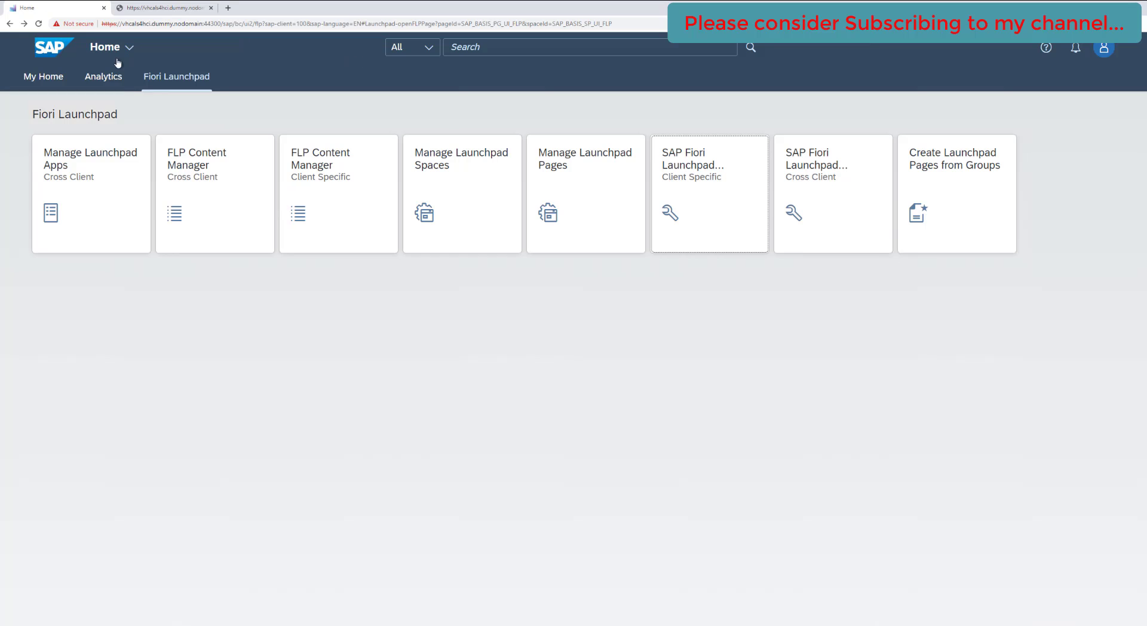
left_click(104, 77)
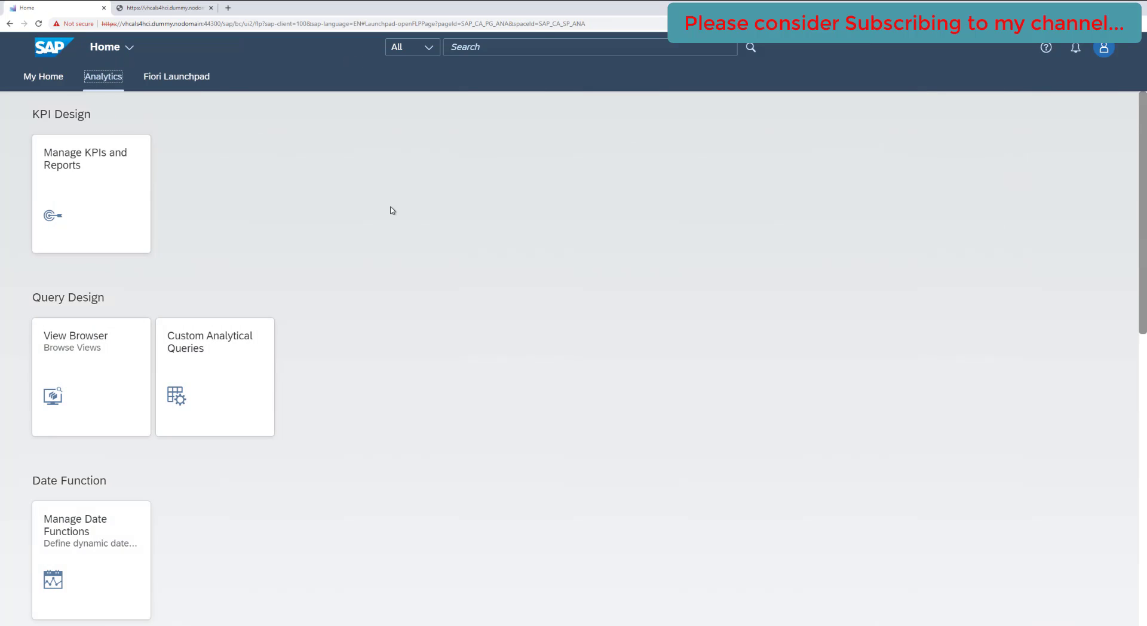
left_click(101, 191)
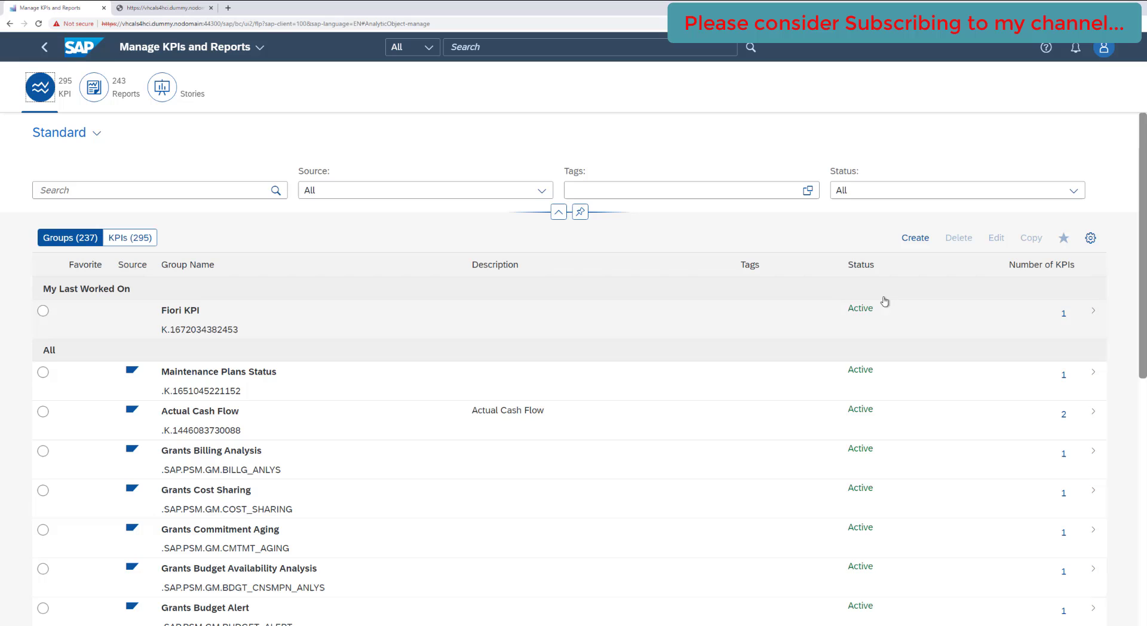
- Open the Flight Details KPI from the Fiori KPI group
left_click(1064, 314)
left_click(495, 317)
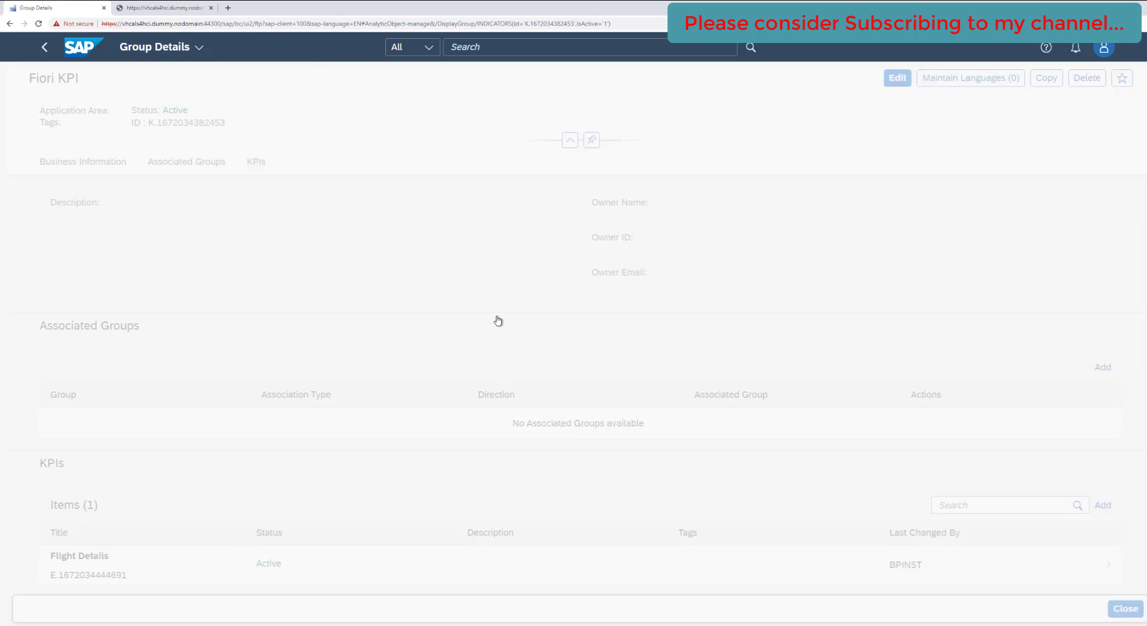
scroll(500, 340, "down", 3)
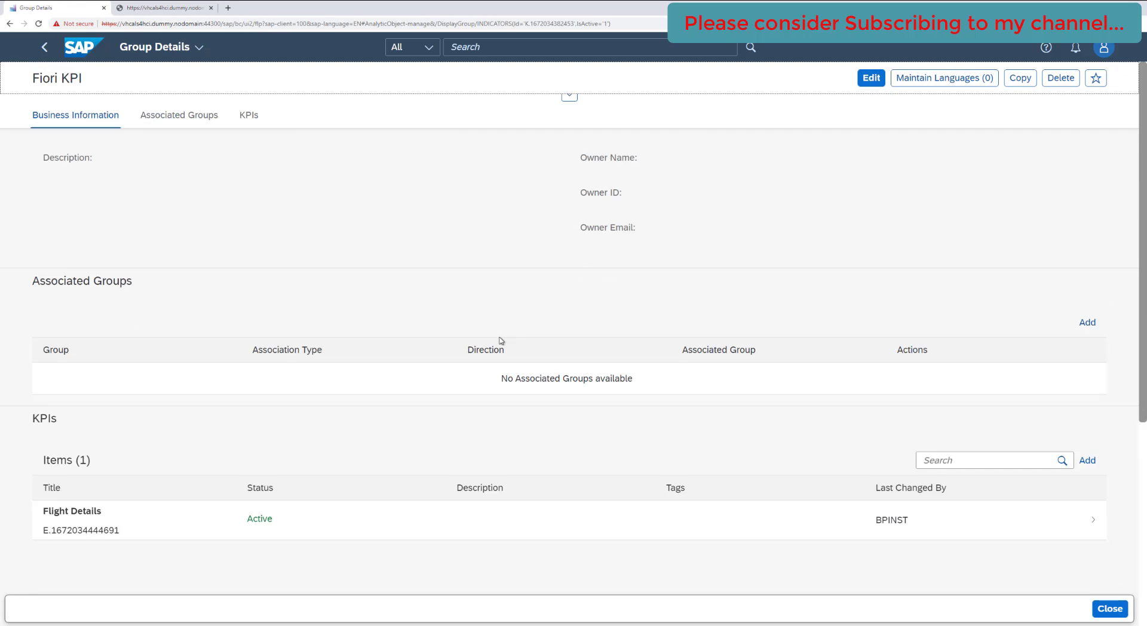
left_click(251, 119)
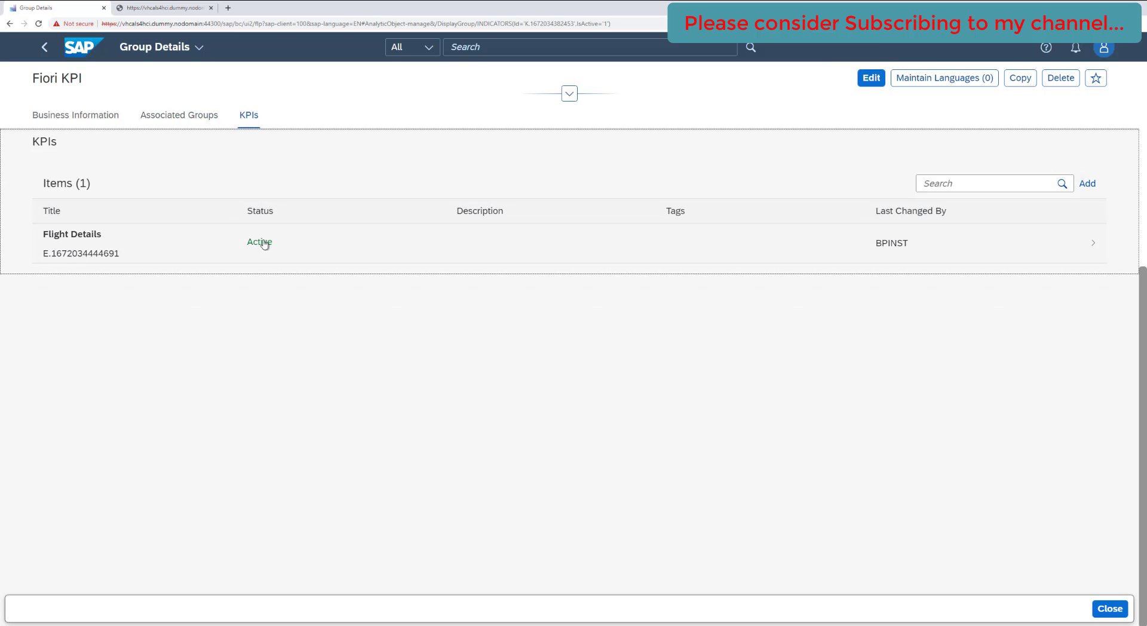
left_click(534, 244)
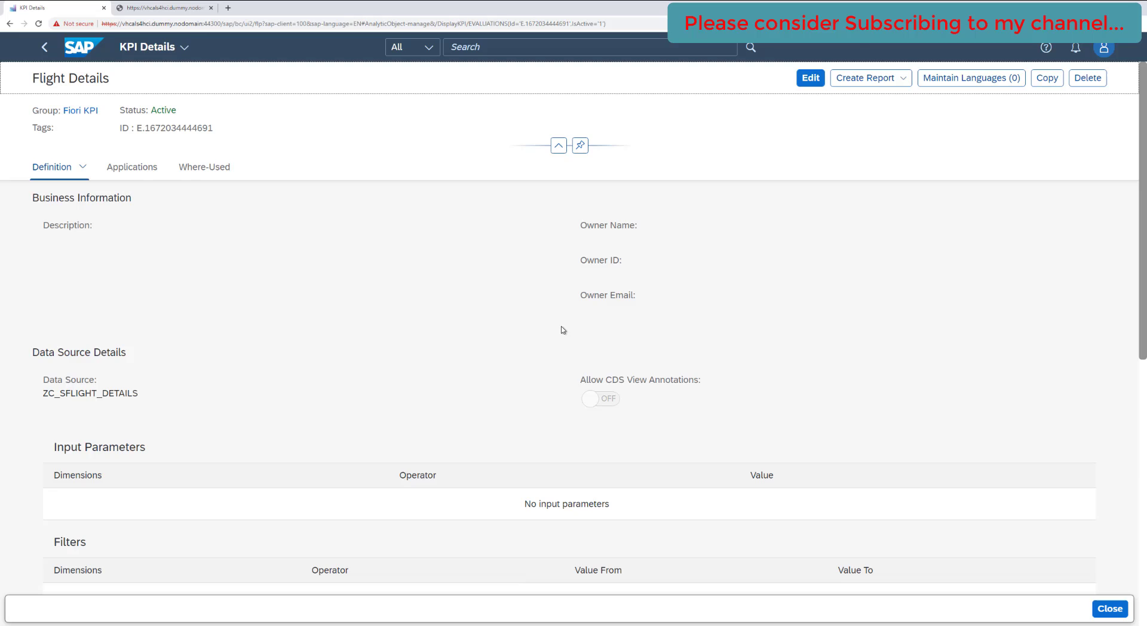
- Review the Flight Details KPI definition and start adding a tile to its applications
scroll(562, 332, "down", 4)
scroll(561, 333, "up", 4)
left_click(135, 171)
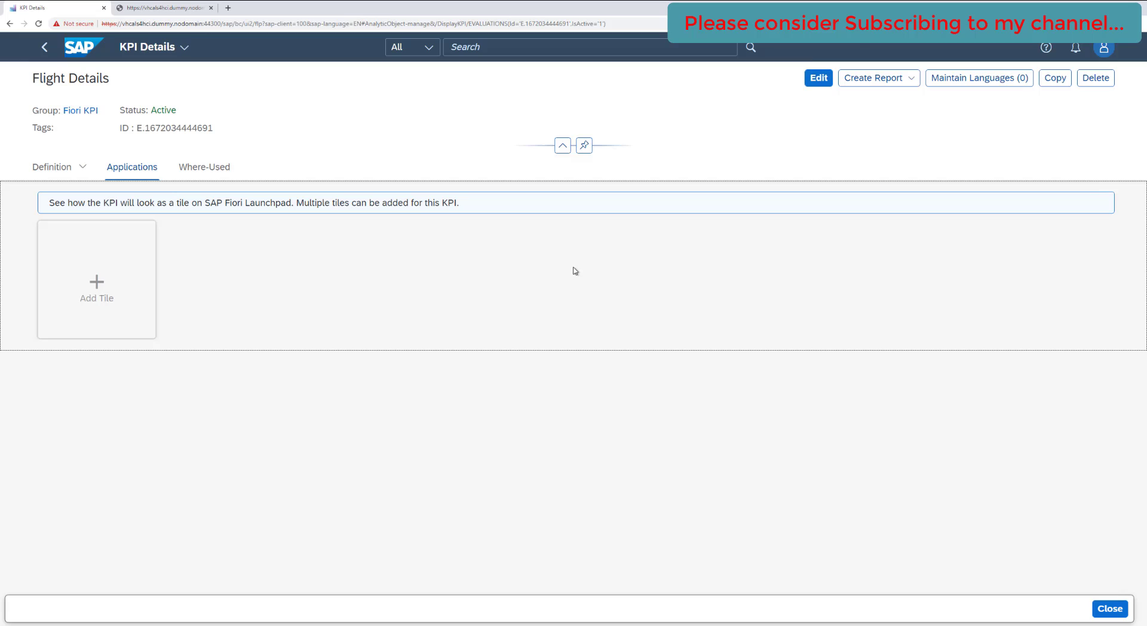
left_click(95, 284)
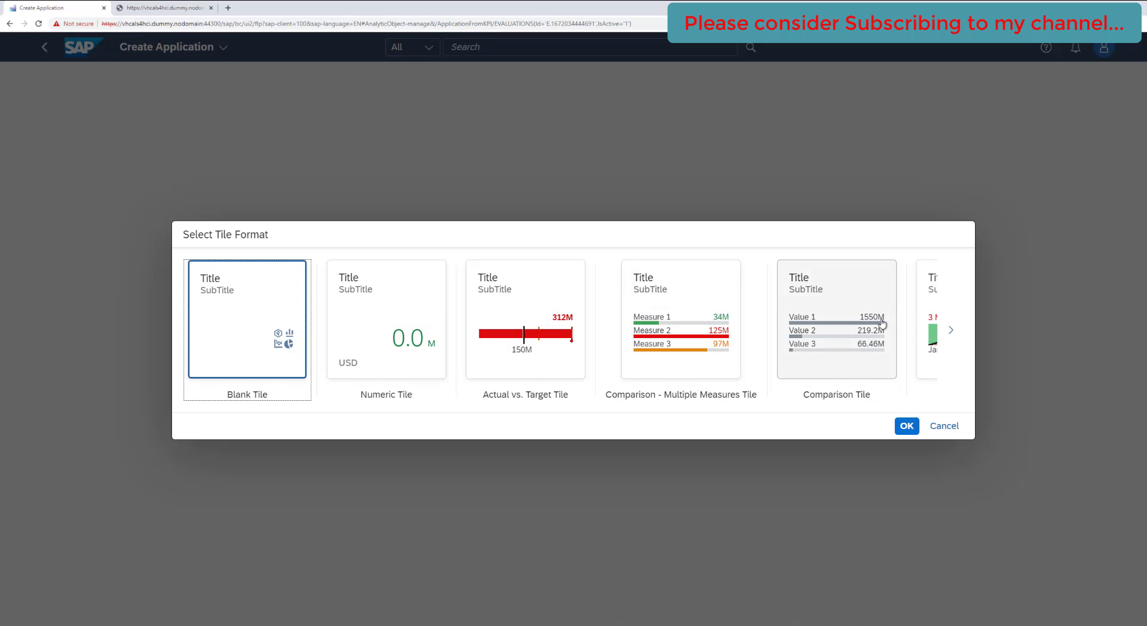
- Examine the available tile formats, from the single tiles through to the dual tiles
left_click(950, 331)
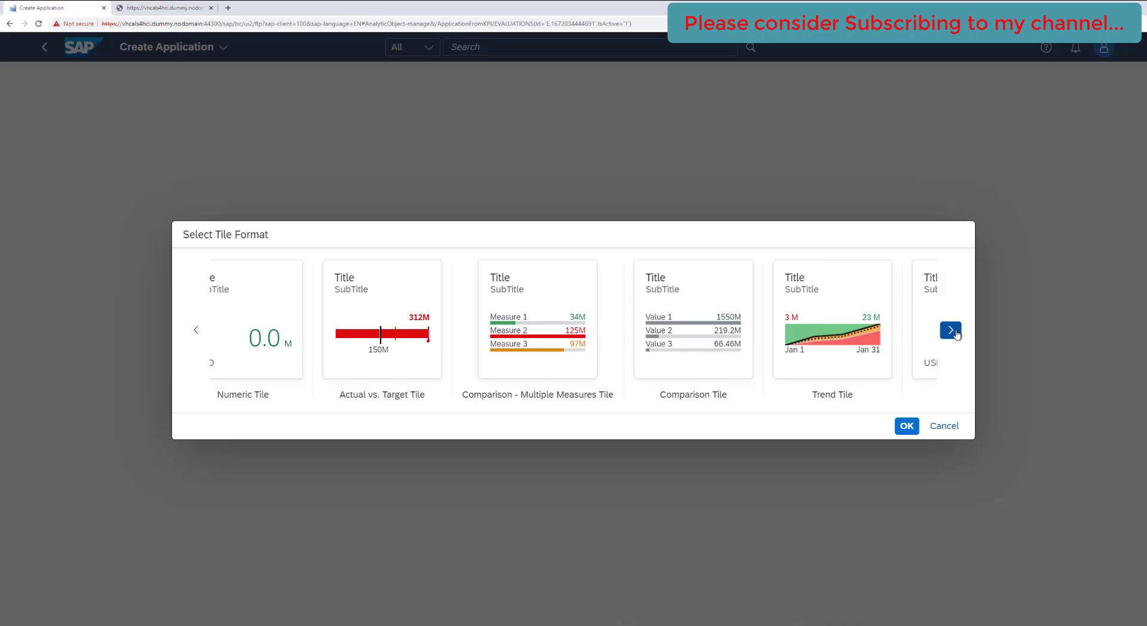
left_click(951, 330)
left_click(950, 330)
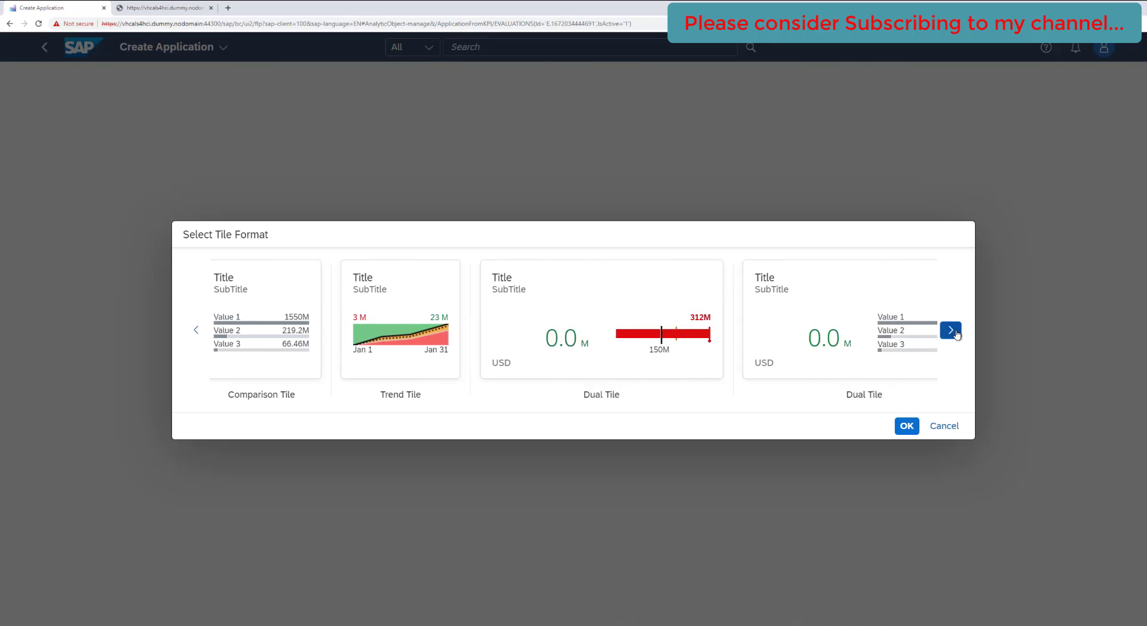
left_click(950, 331)
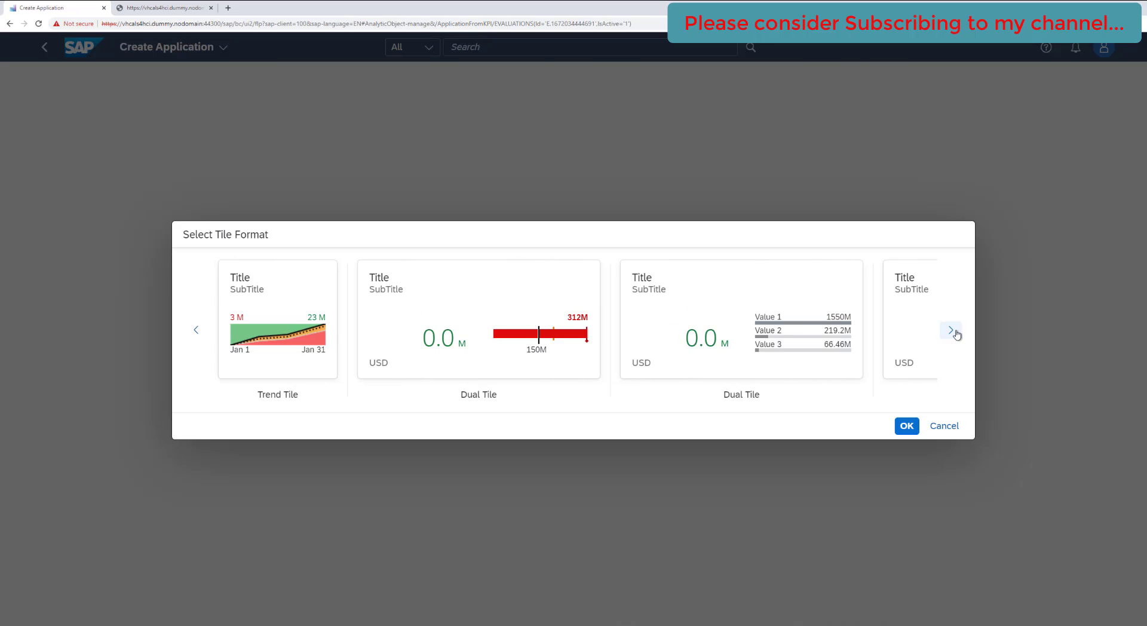
left_click(951, 331)
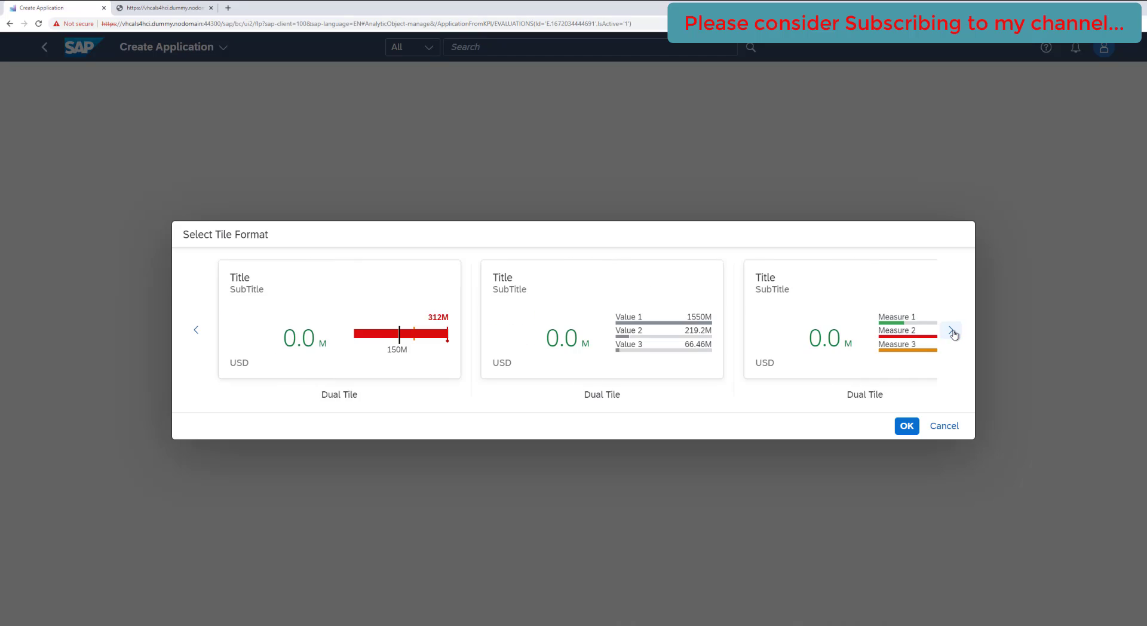
left_click(951, 331)
left_click(951, 331)
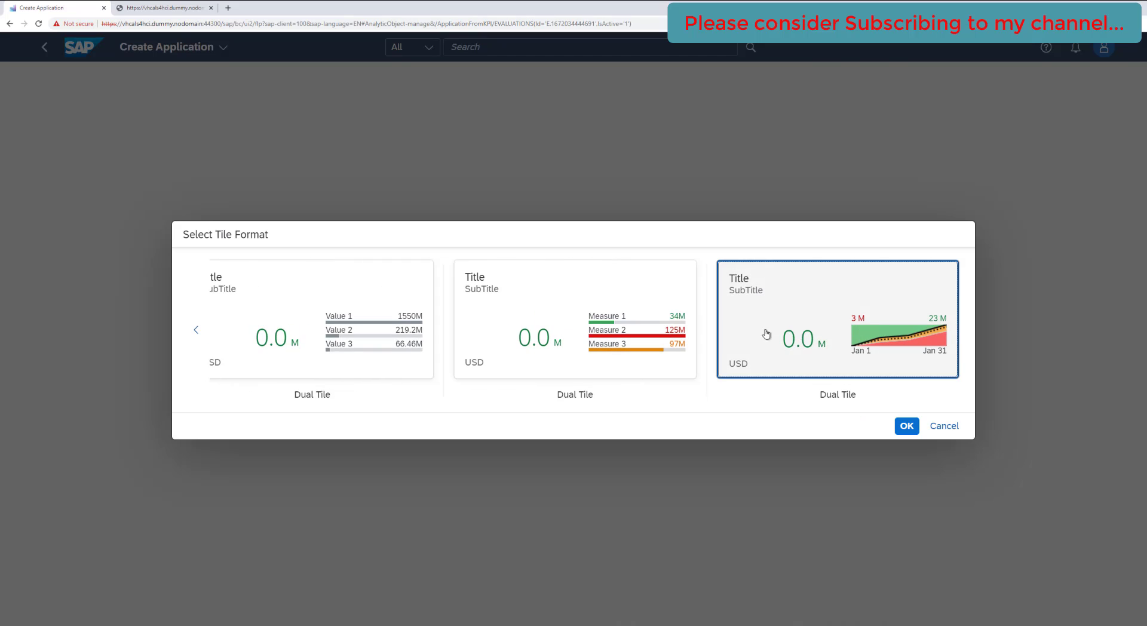
left_click(194, 331)
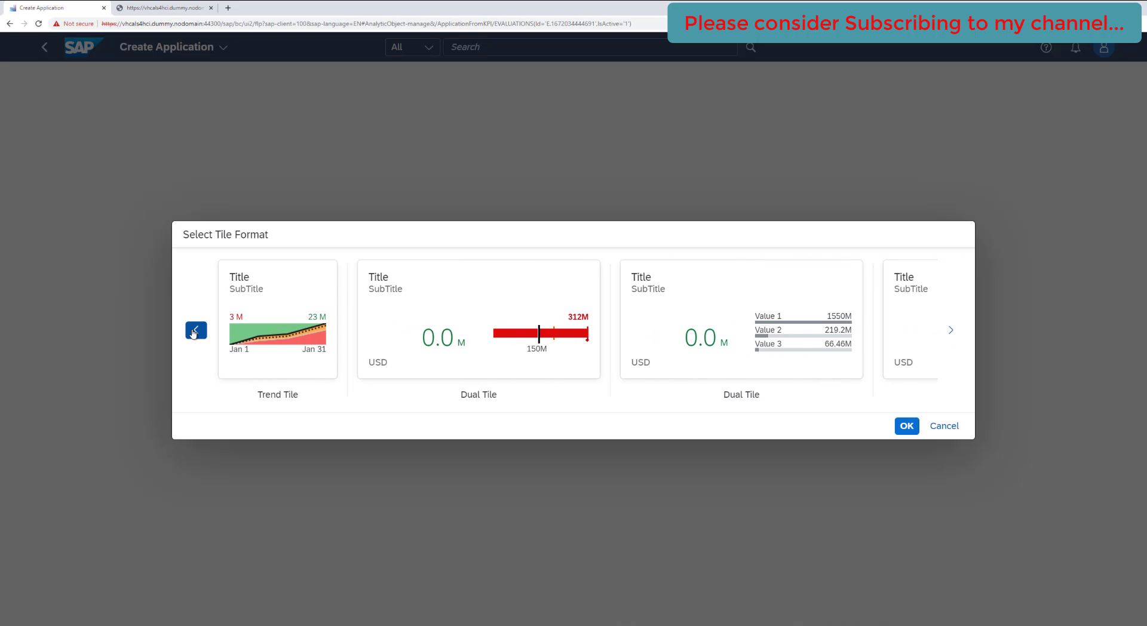
left_click(195, 331)
left_click(195, 330)
left_click(196, 330)
left_click(196, 330)
left_click(196, 330)
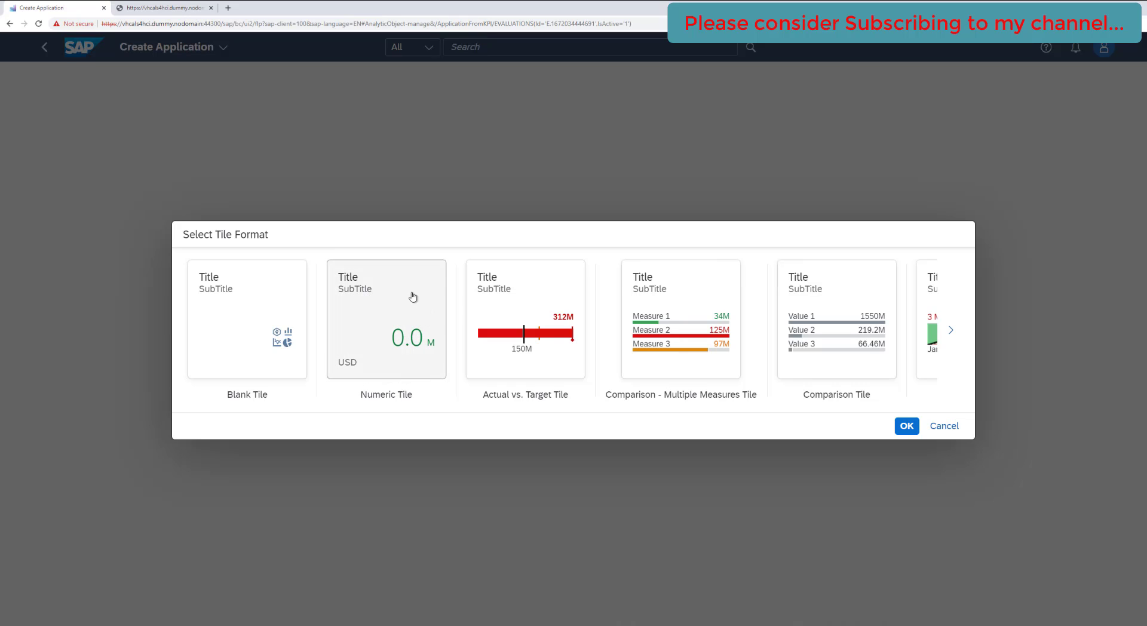
- Choose Numeric Tile as the format for the Flight Details tile
left_click(408, 347)
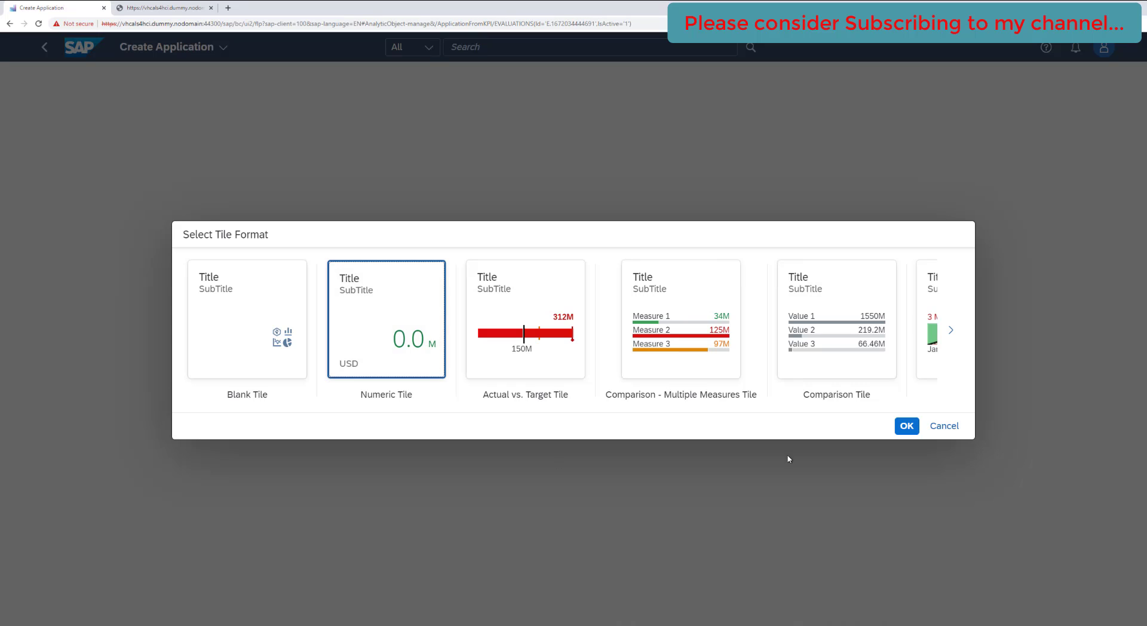
left_click(906, 426)
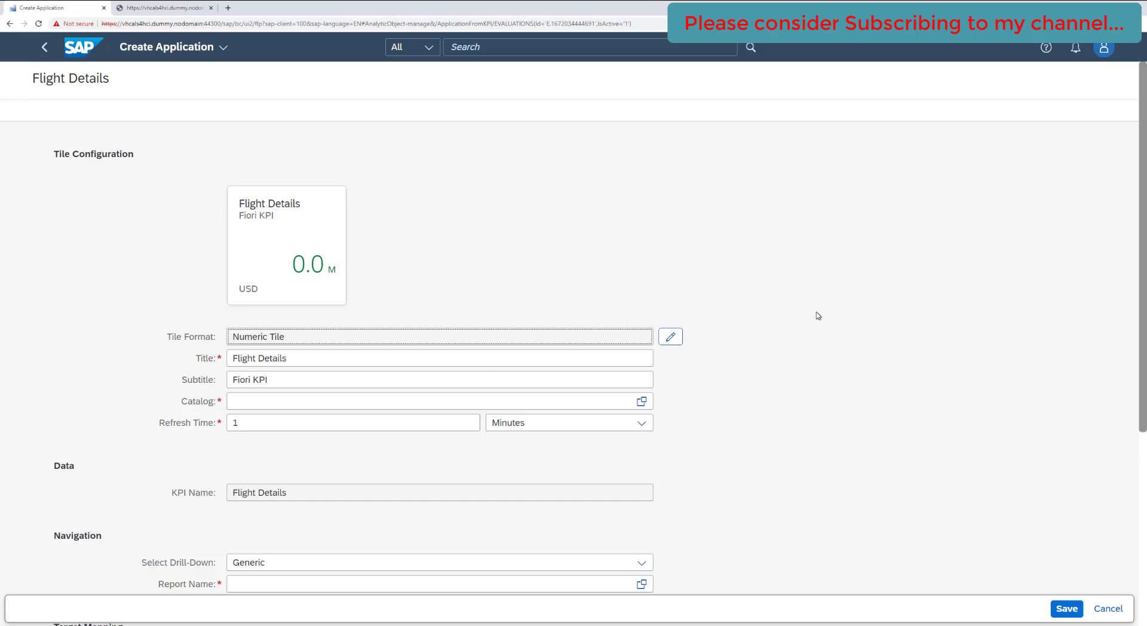
- Search the catalogs for ZCODE and assign the CODEINMINS Catalog to the Flight Details tile
scroll(818, 316, "down", 3)
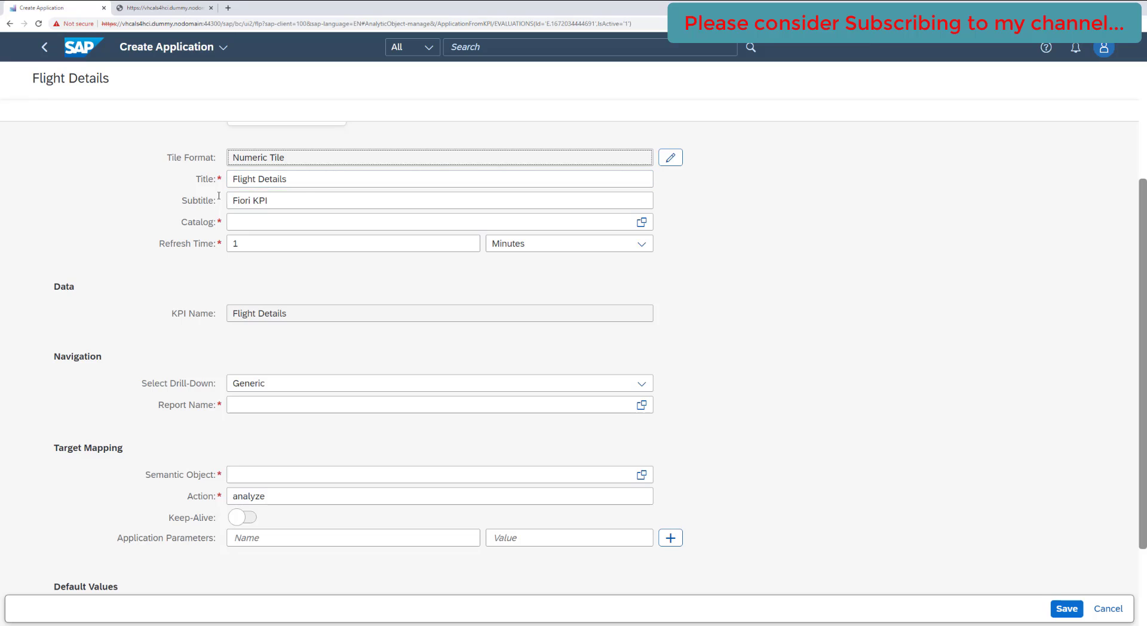
left_click(305, 199)
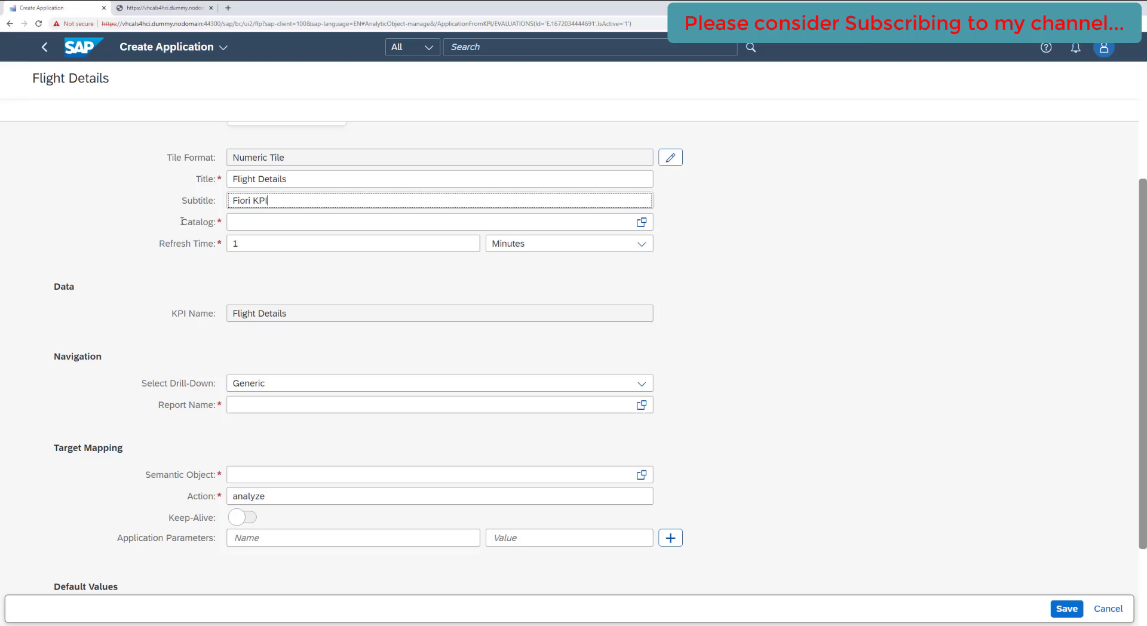
left_click_drag(181, 222, 224, 227)
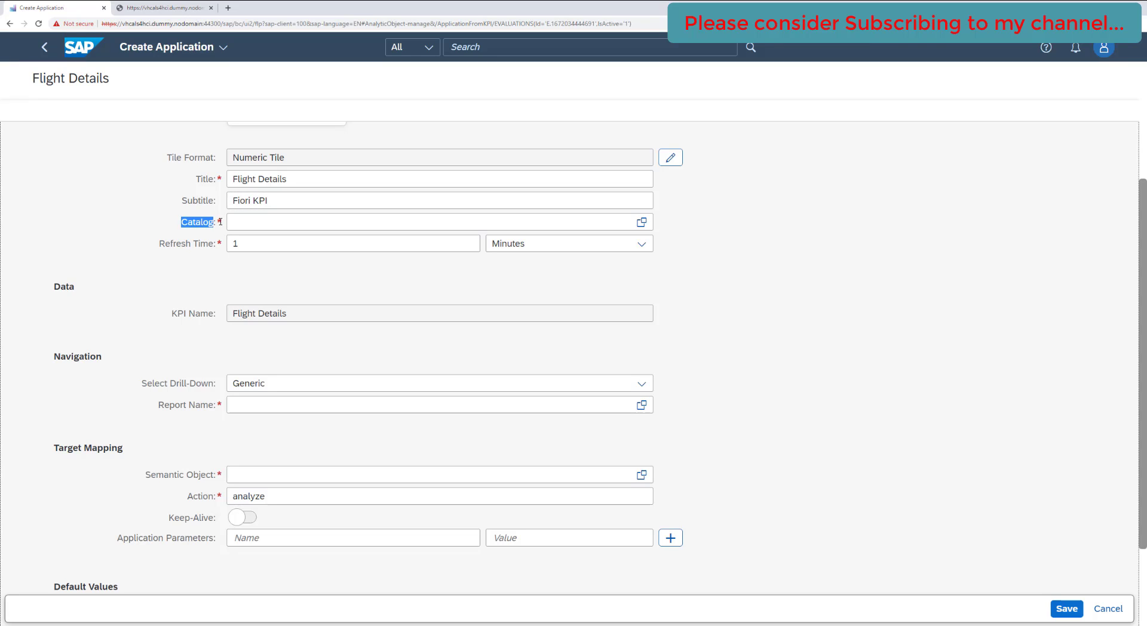
left_click(227, 225)
left_click_drag(214, 222, 189, 222)
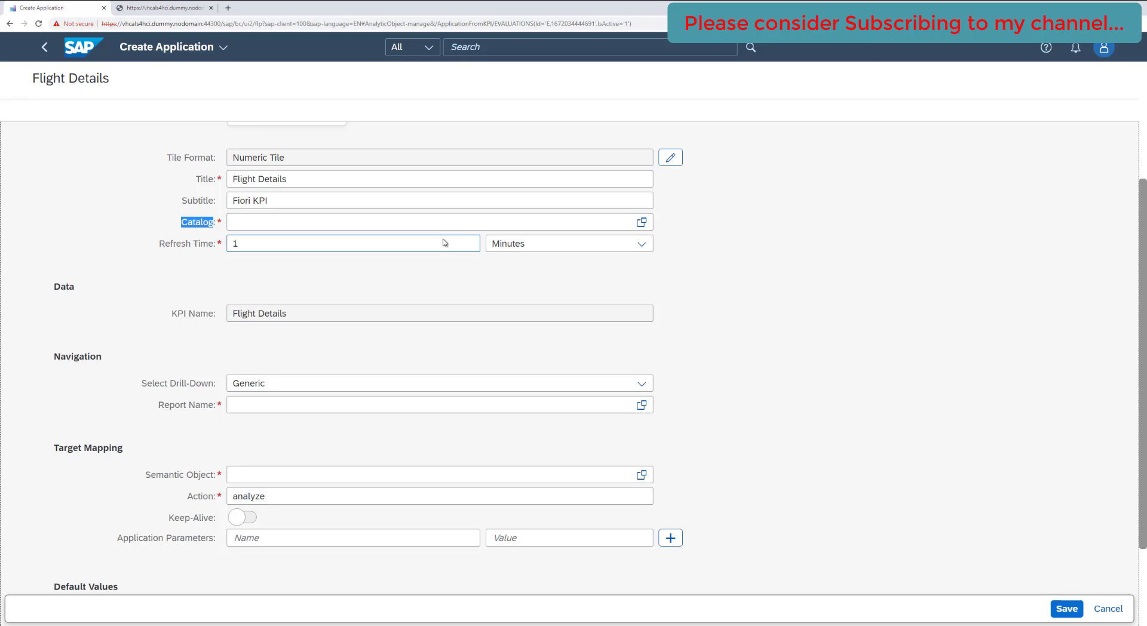
left_click(642, 224)
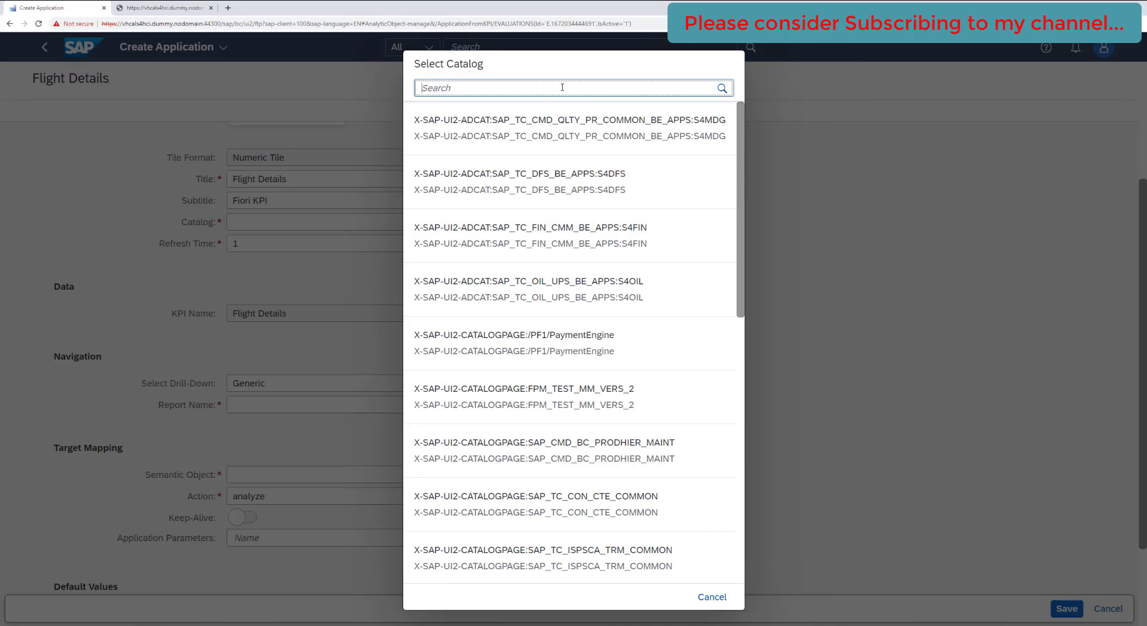
type("ZCODE")
left_click(722, 88)
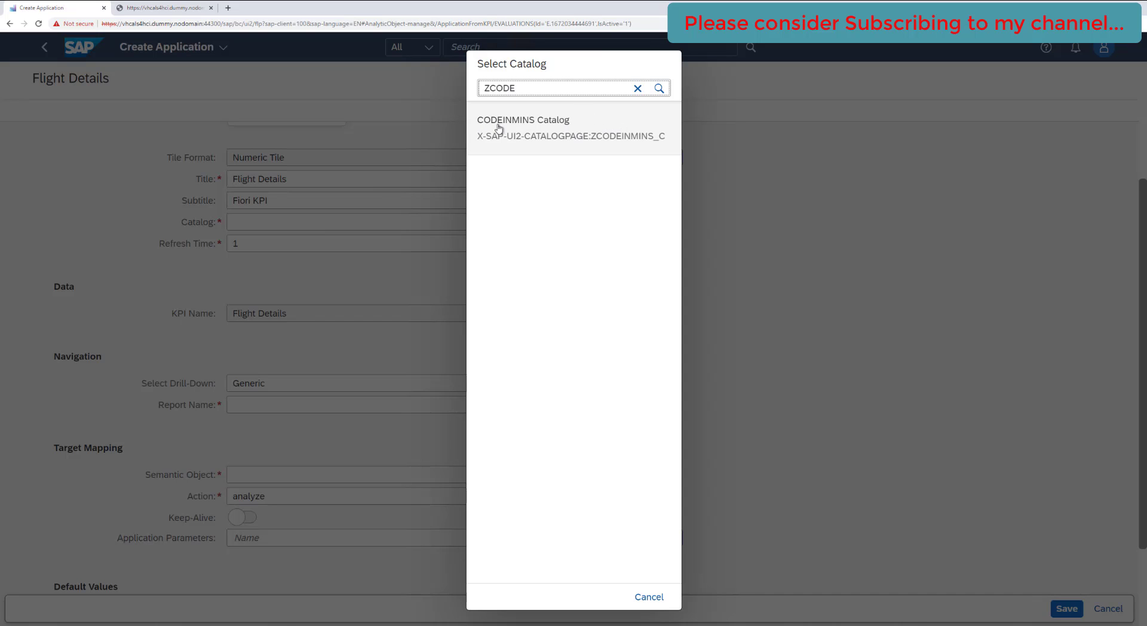
left_click(578, 137)
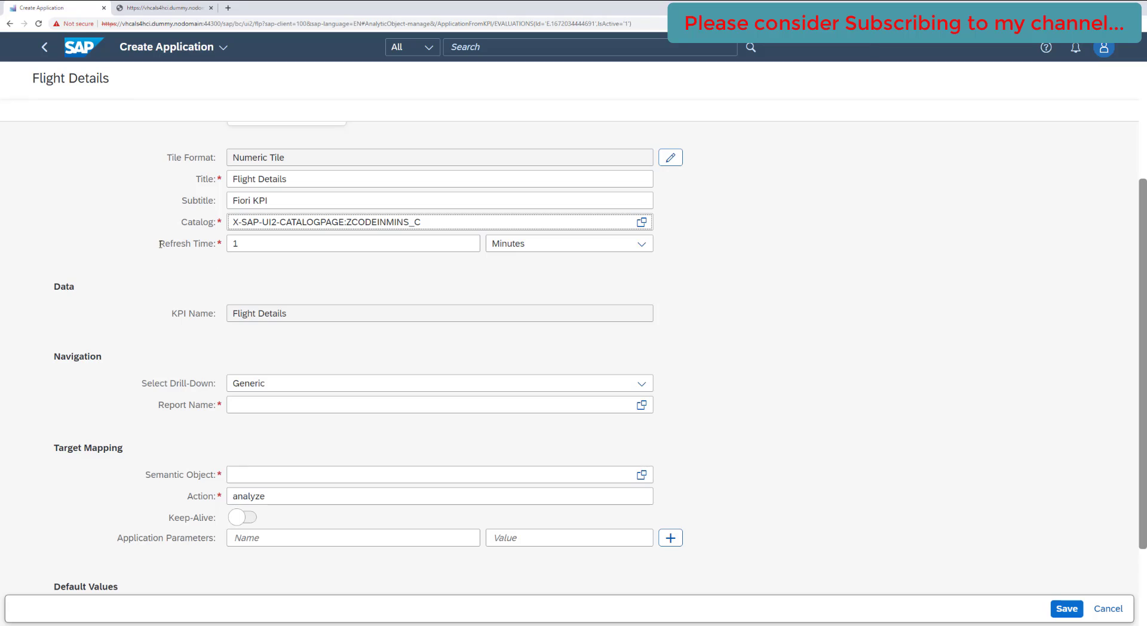
- Set the unit of the tile's refresh time to Days, keeping the amount at 1
left_click_drag(160, 244, 213, 243)
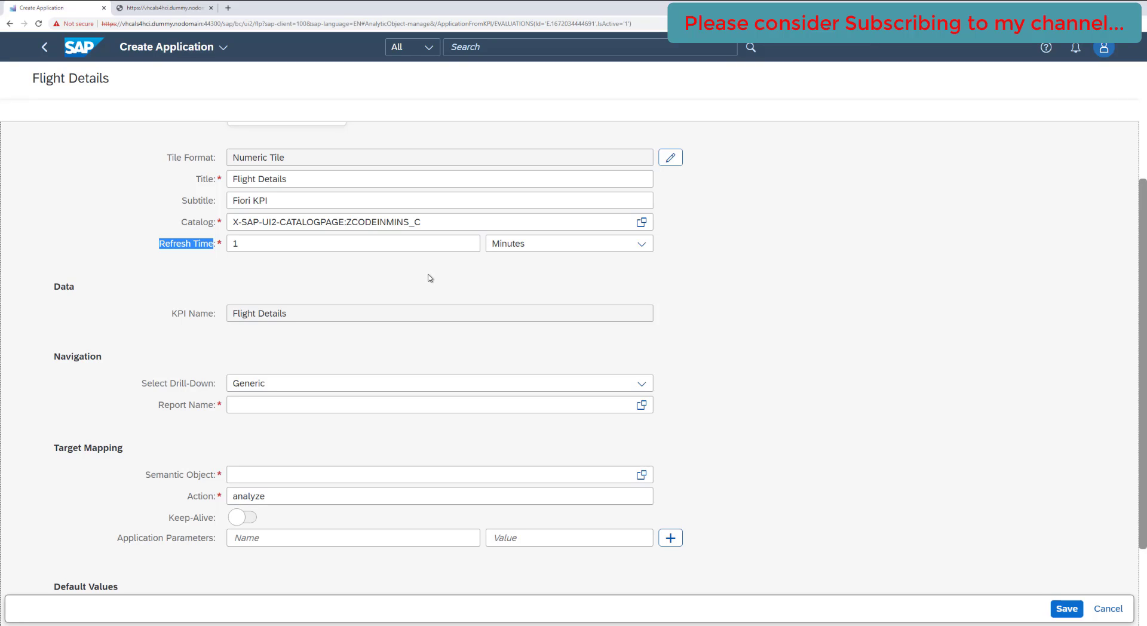
left_click(254, 244)
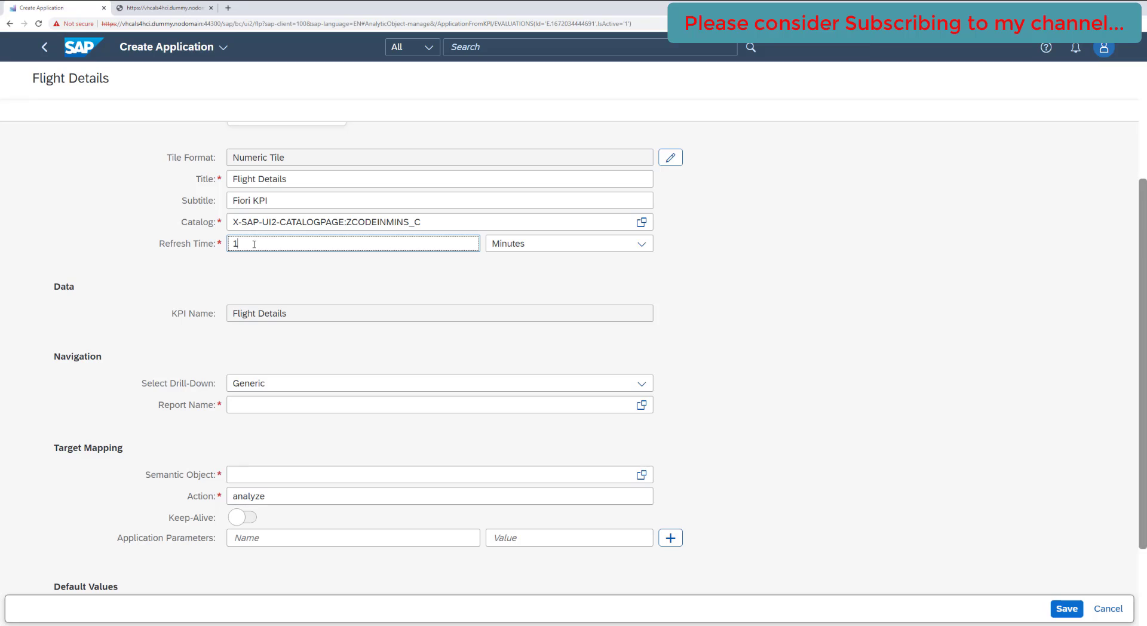
left_click(642, 244)
left_click(506, 263)
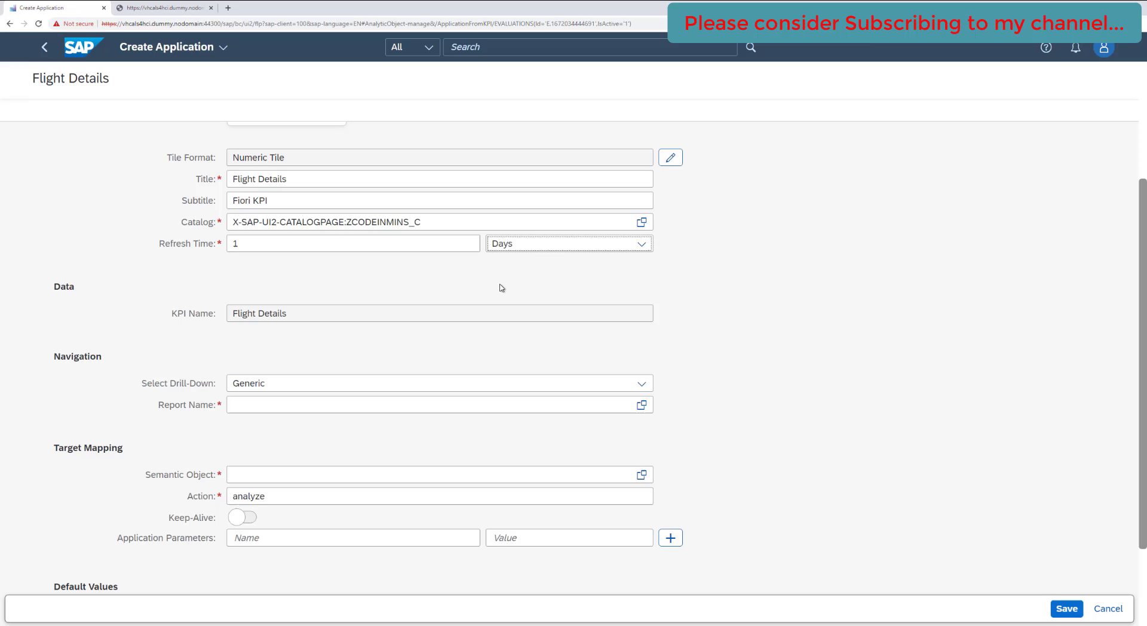
- Change the unit of the tile's refresh time to Minutes
left_click(641, 244)
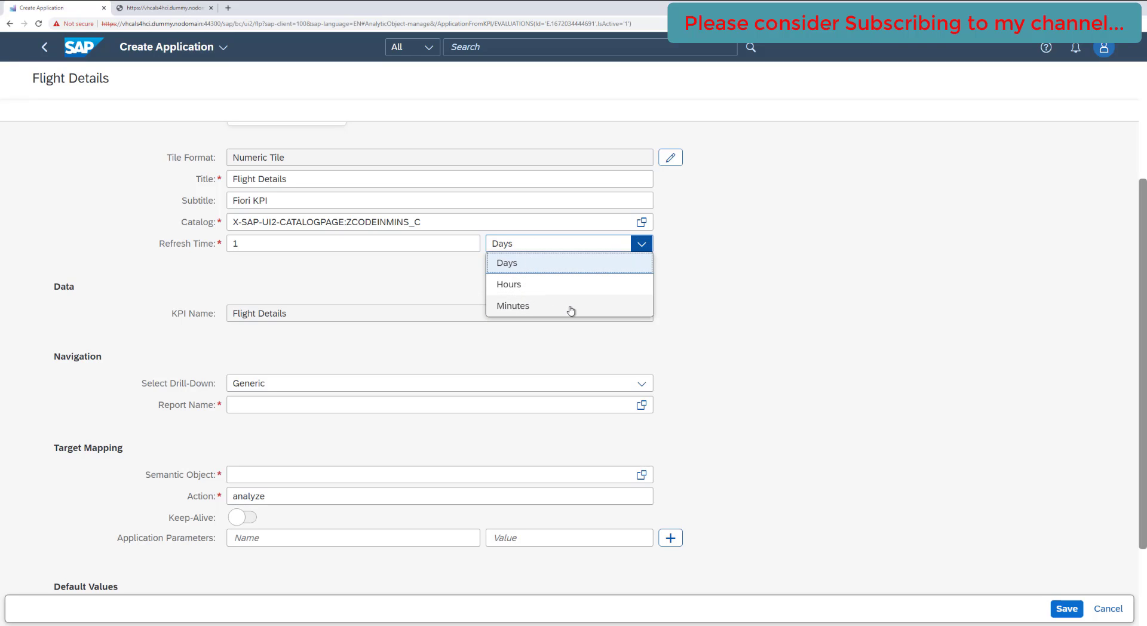
left_click(620, 307)
left_click_drag(158, 243, 225, 245)
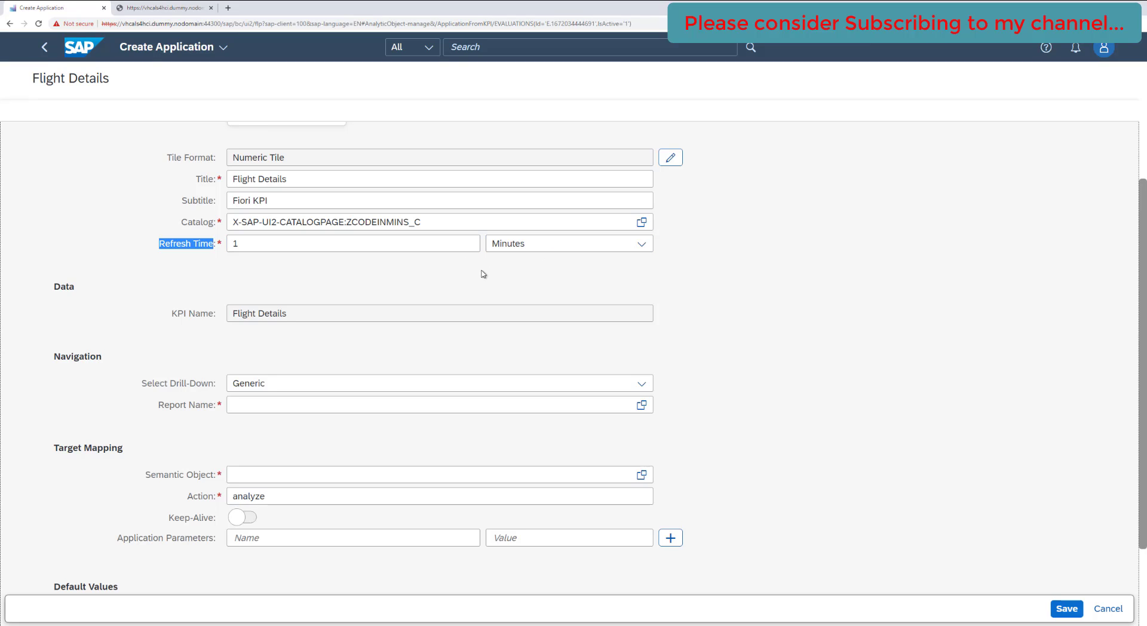
- Assign the Fiori KPI report for Flight Details as the report name for the tile's navigation
triple_click(309, 314)
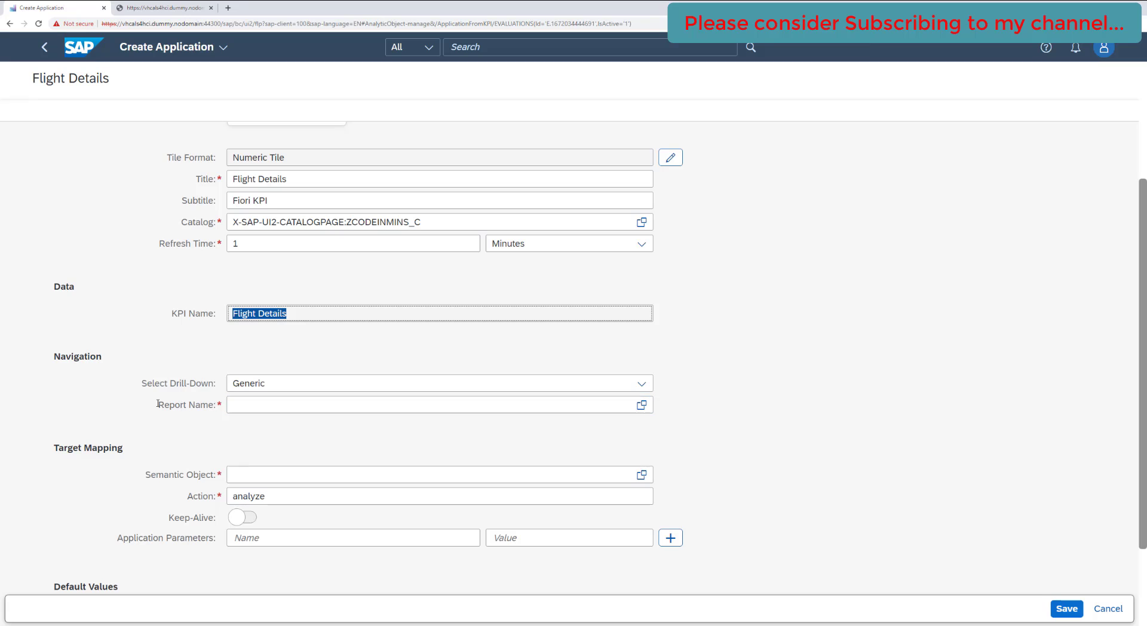
left_click_drag(158, 404, 222, 407)
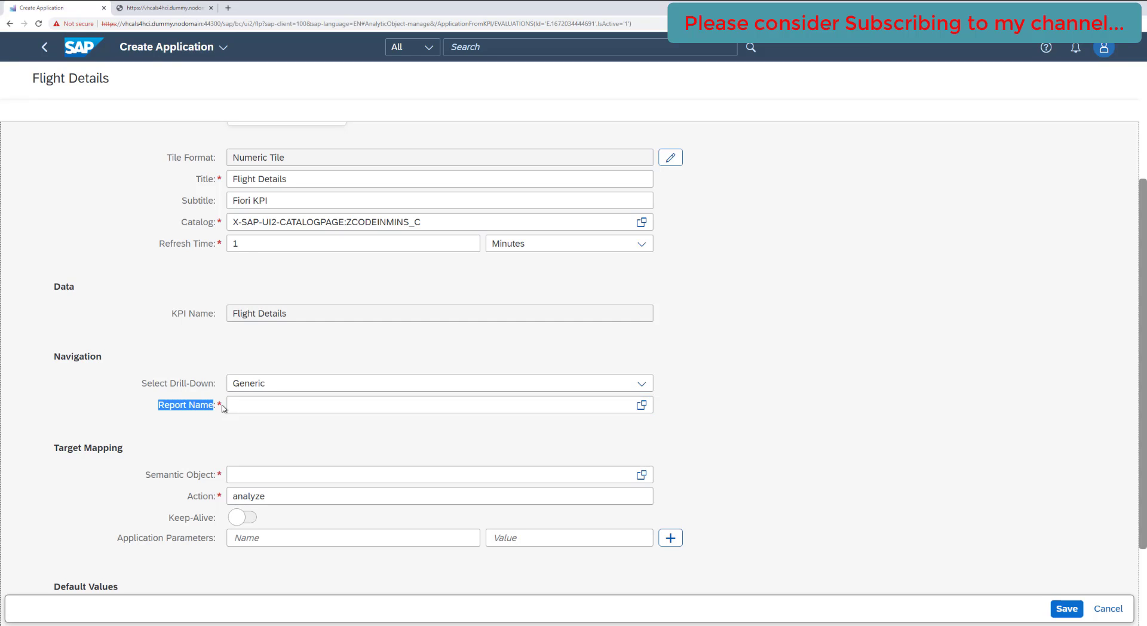
left_click(643, 406)
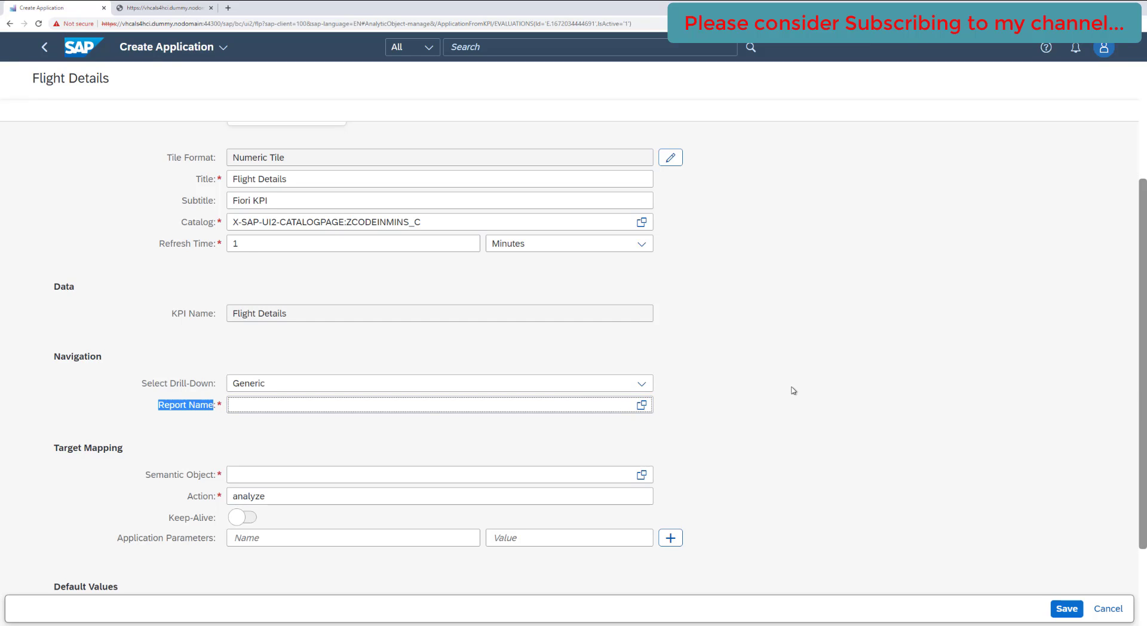
left_click(642, 405)
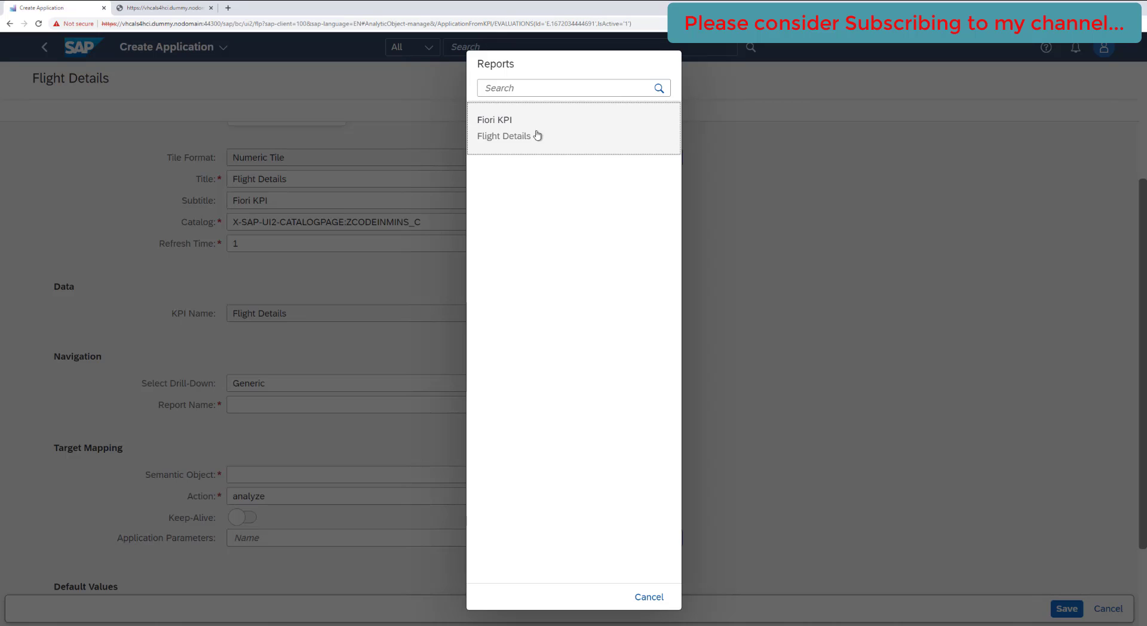
left_click(581, 132)
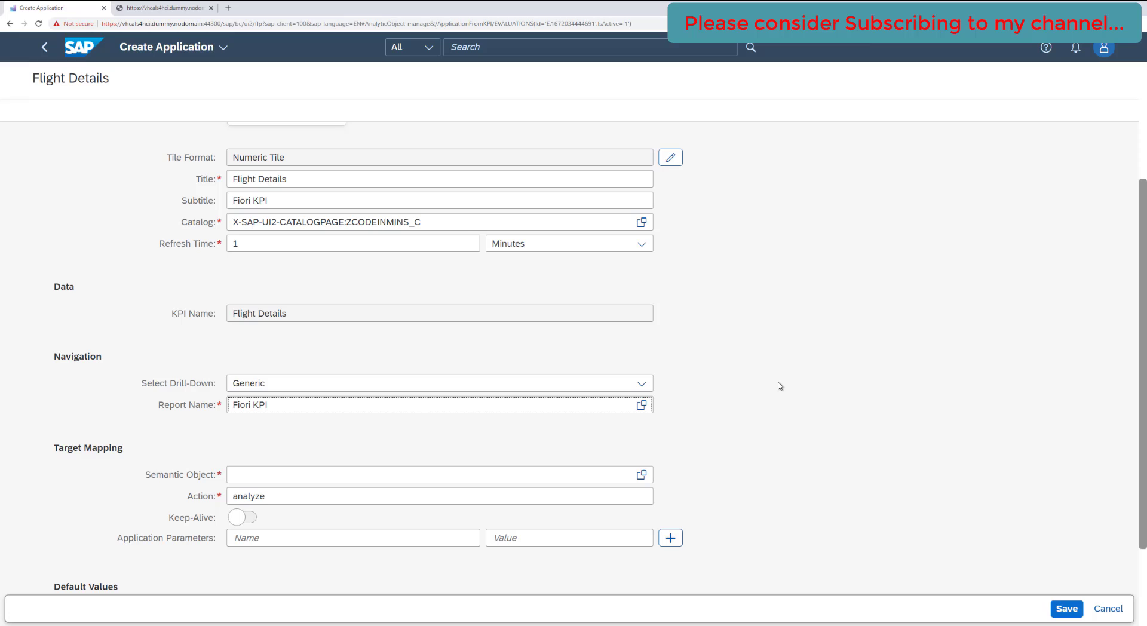
- Copy the semantic object name ZFIORI_SEMOBJ from the Notepad notes for the tile's target mapping
scroll(783, 387, "down", 3)
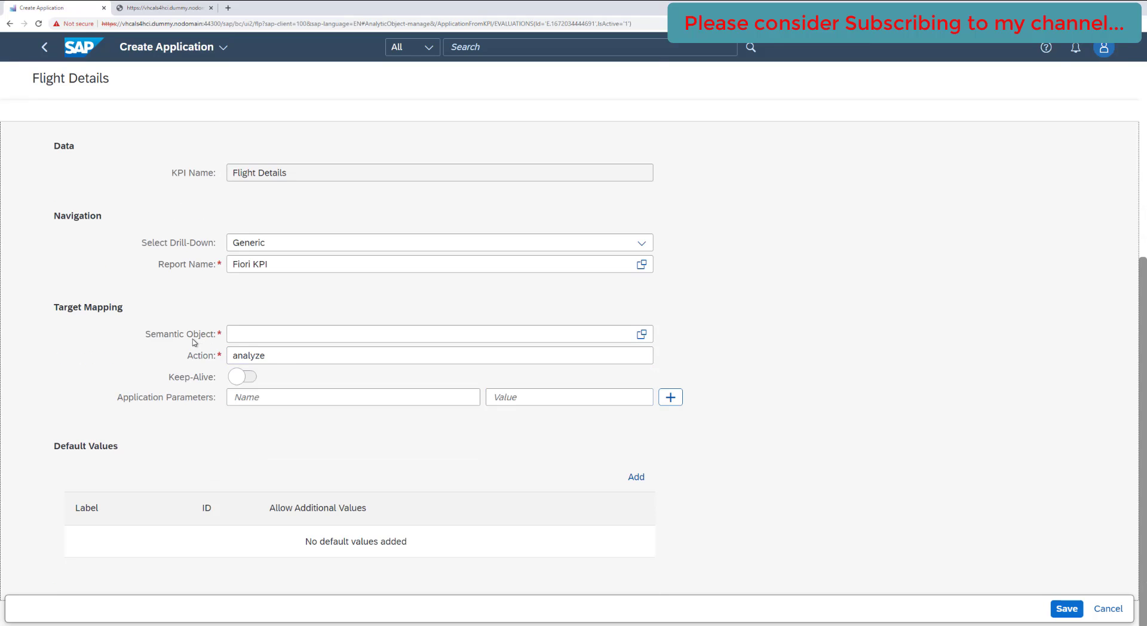
left_click(263, 335)
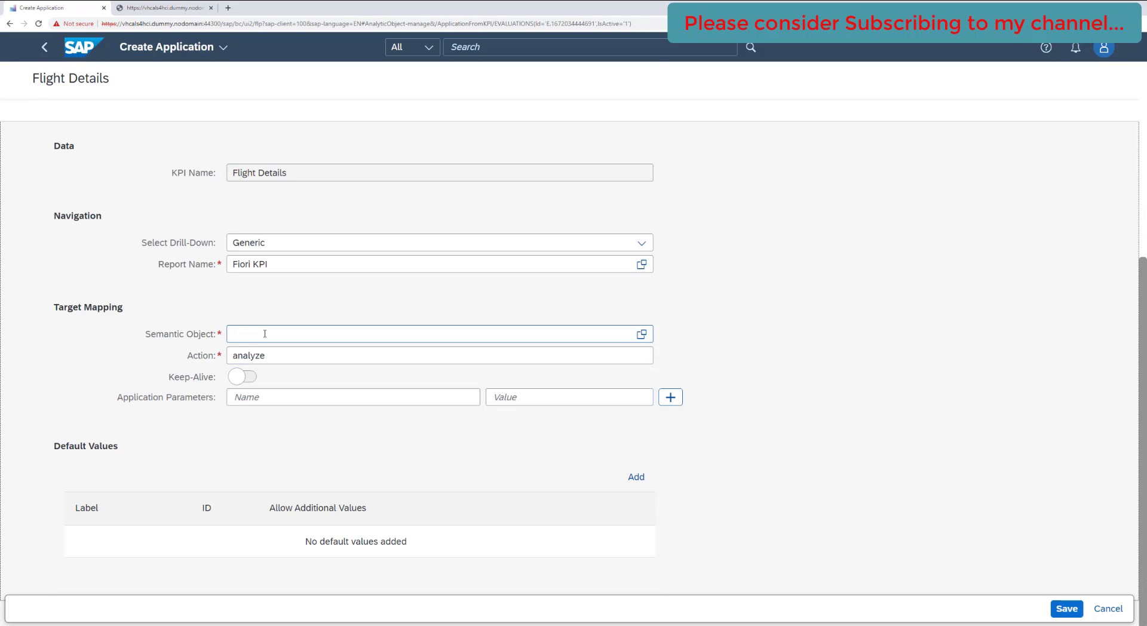
left_click(265, 333)
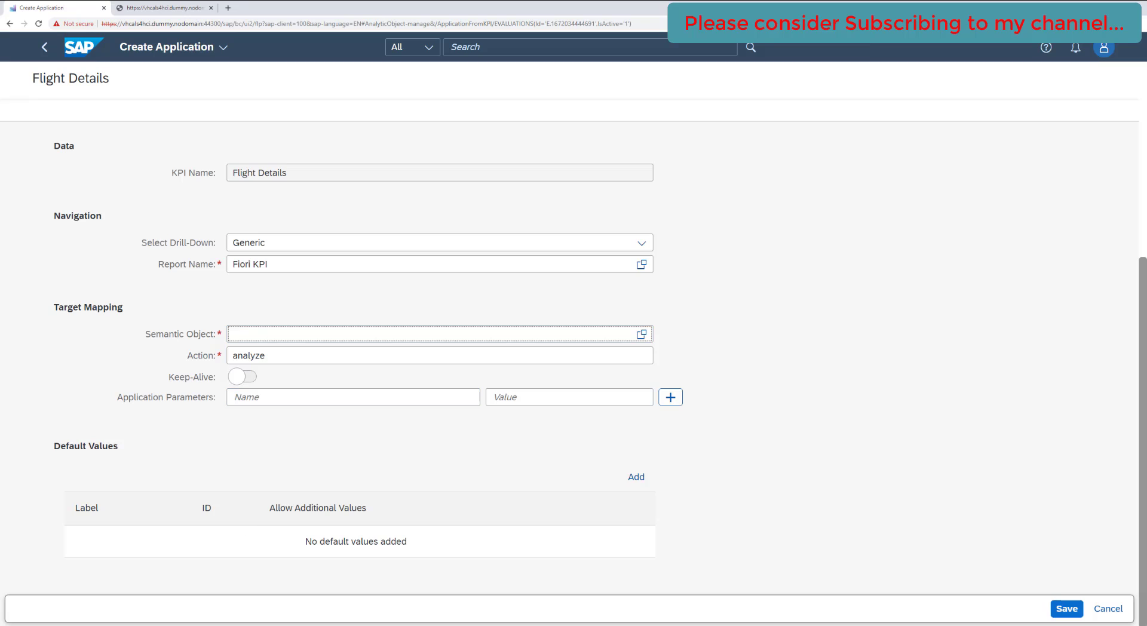
key("alt+Tab")
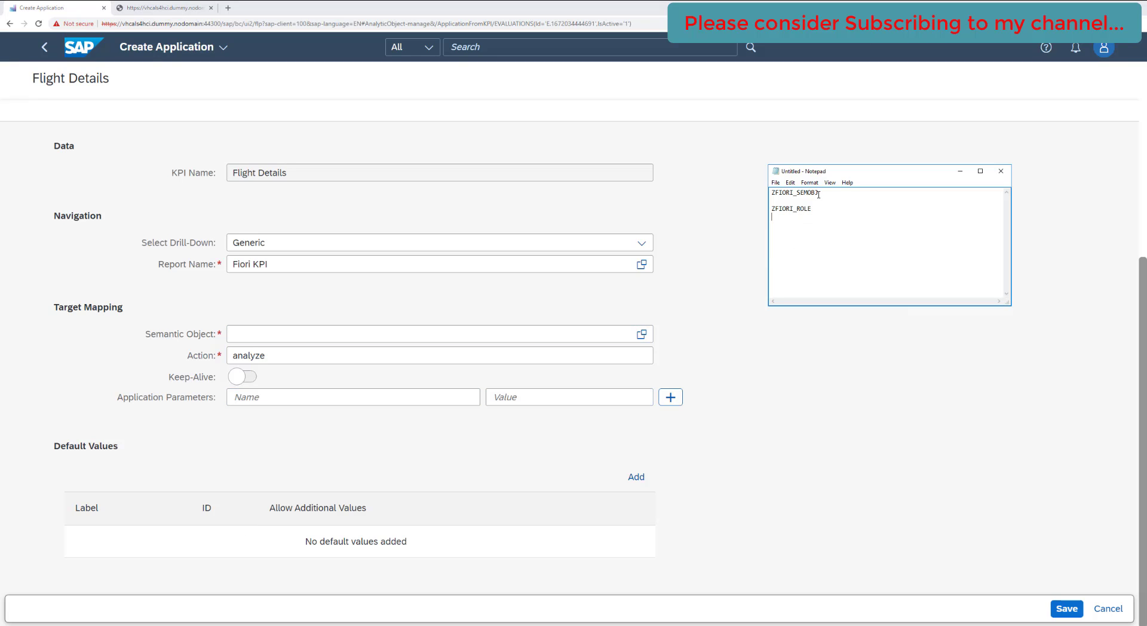
left_click_drag(818, 194, 771, 194)
key("ctrl+c")
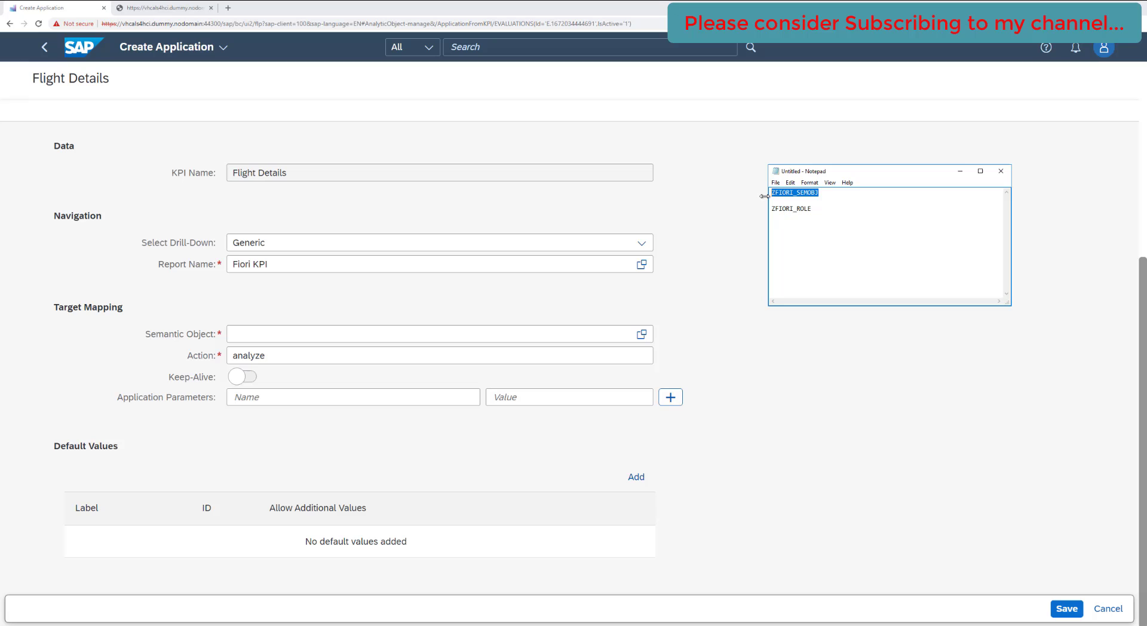
- Search the semantic objects for ZFIORI_SEMOBJ and assign it to the tile's target mapping
left_click(268, 334)
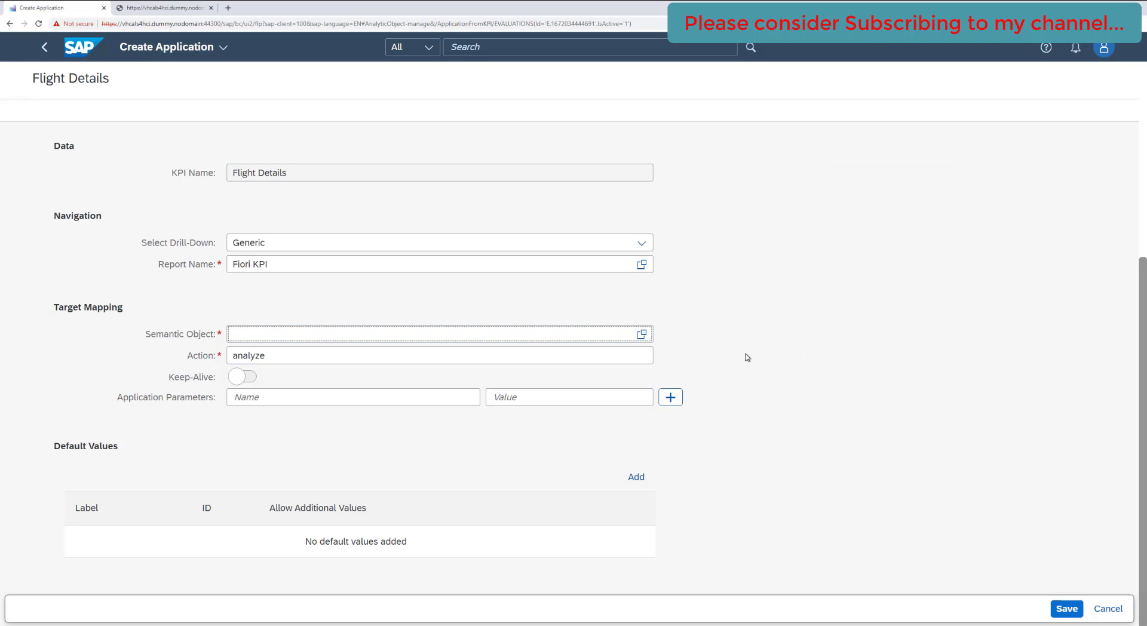
key("F4")
key("ctrl+v")
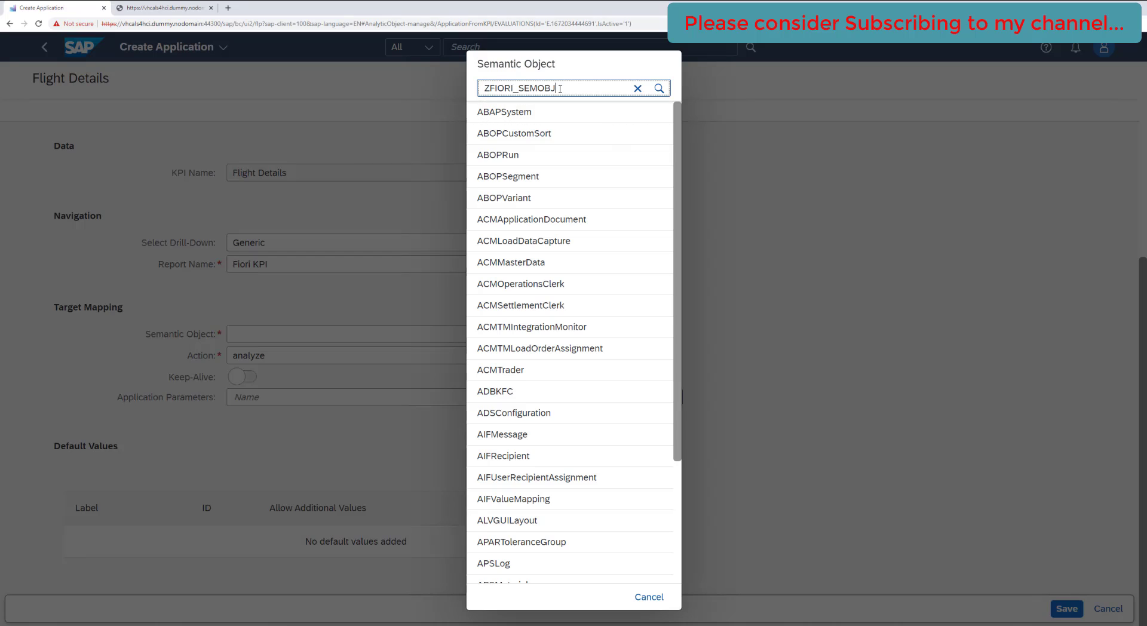
left_click(659, 88)
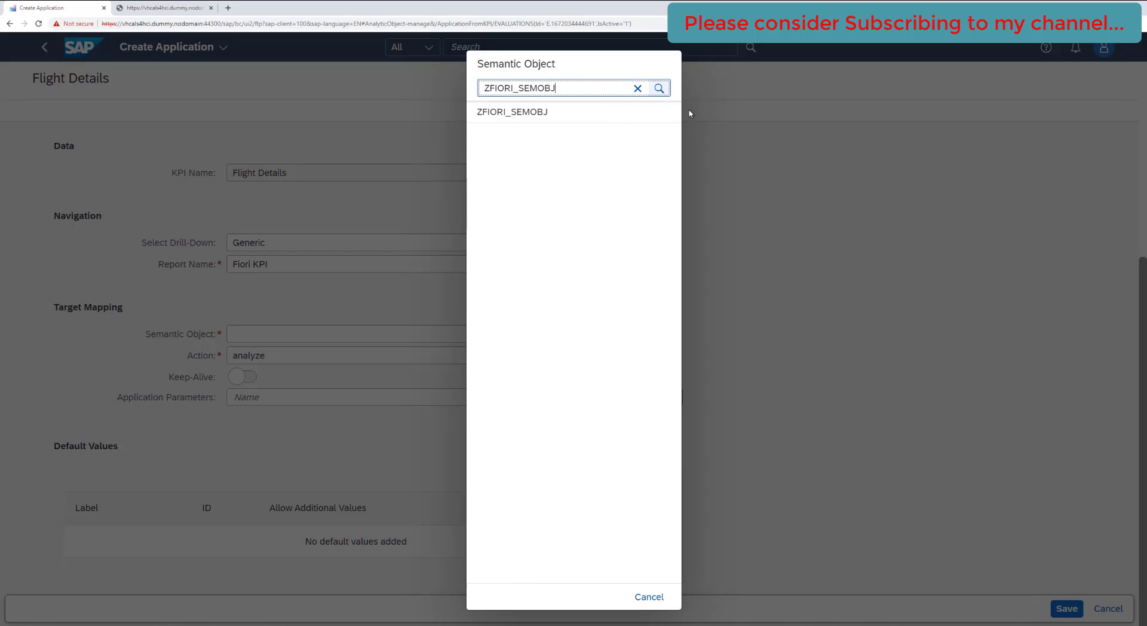
left_click(510, 114)
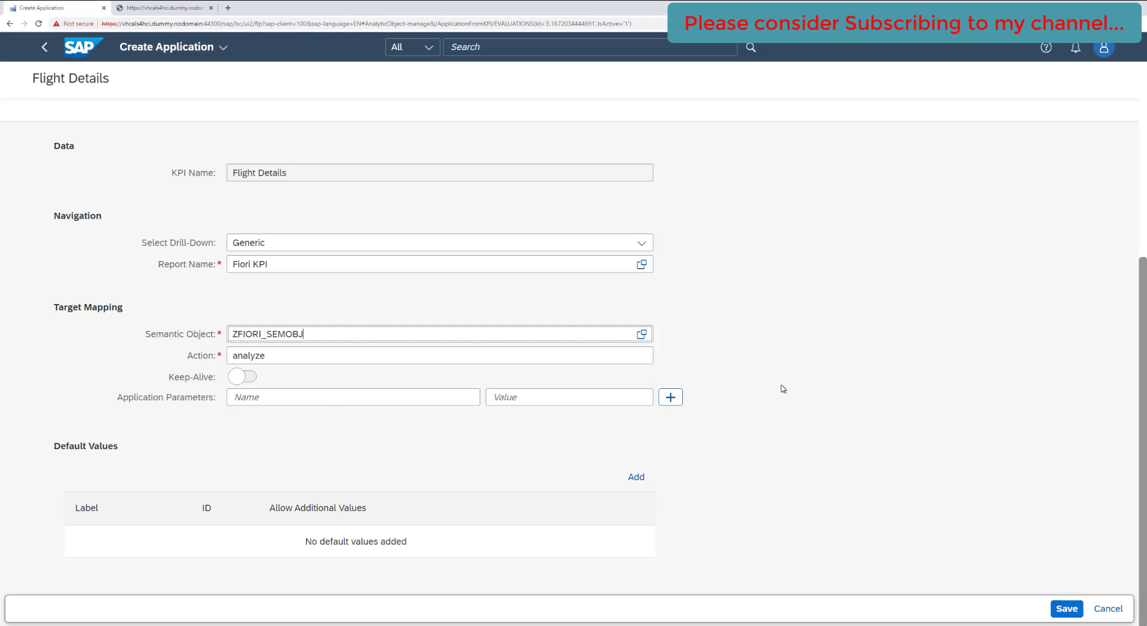
- Review the tile configuration, save it, and display the applications of the Flight Details KPI
scroll(786, 413, "up", 4)
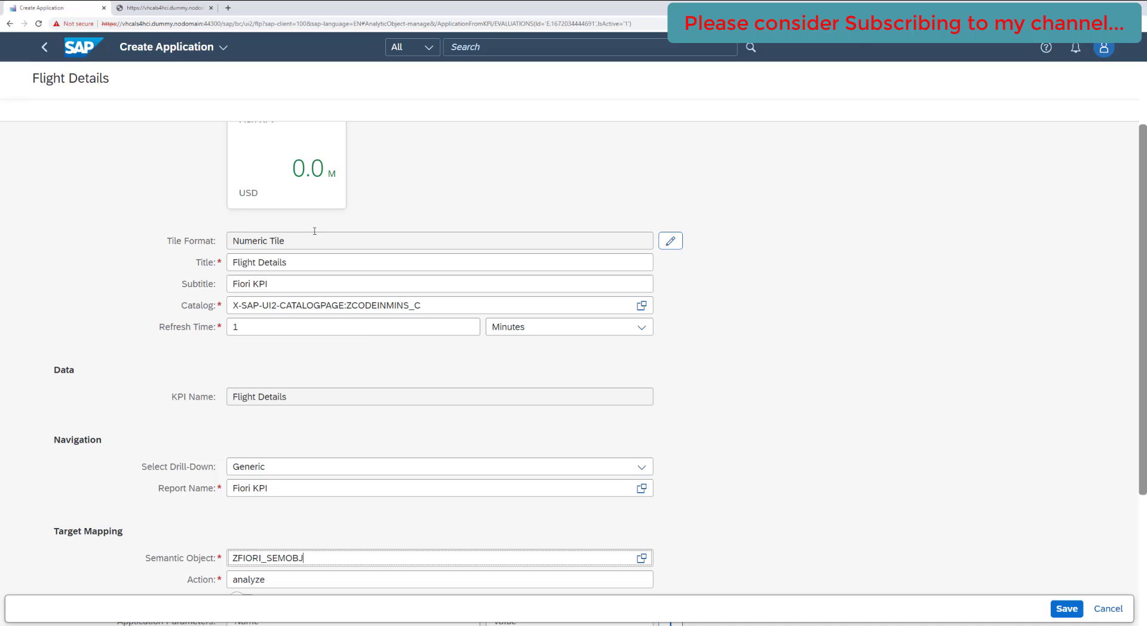
scroll(470, 356, "up", 2)
scroll(726, 370, "down", 5)
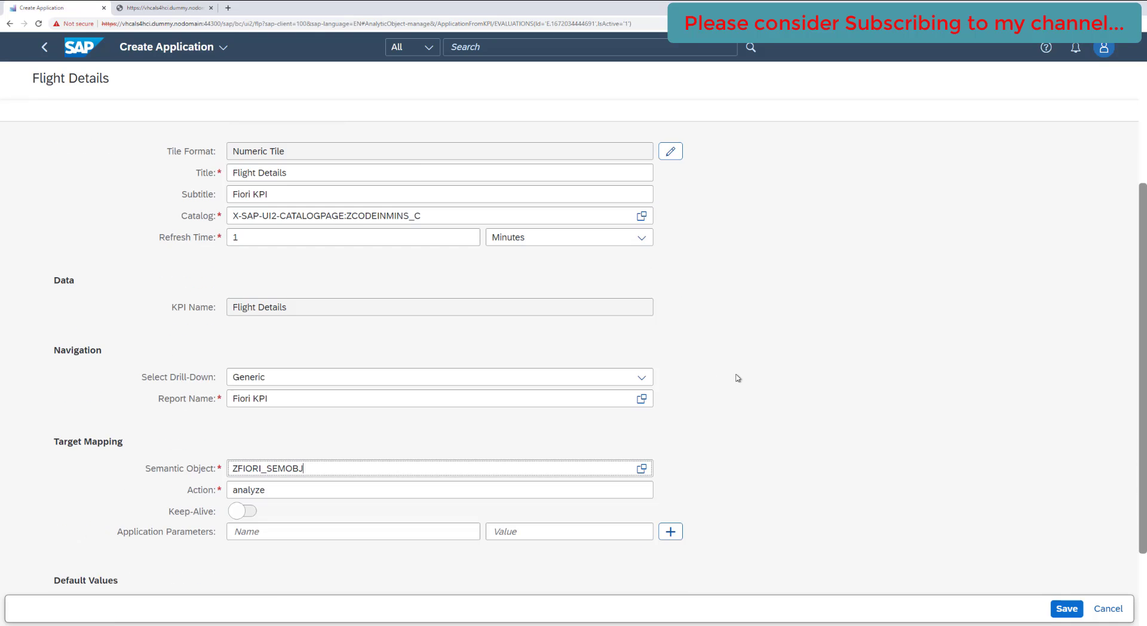
left_click(1067, 609)
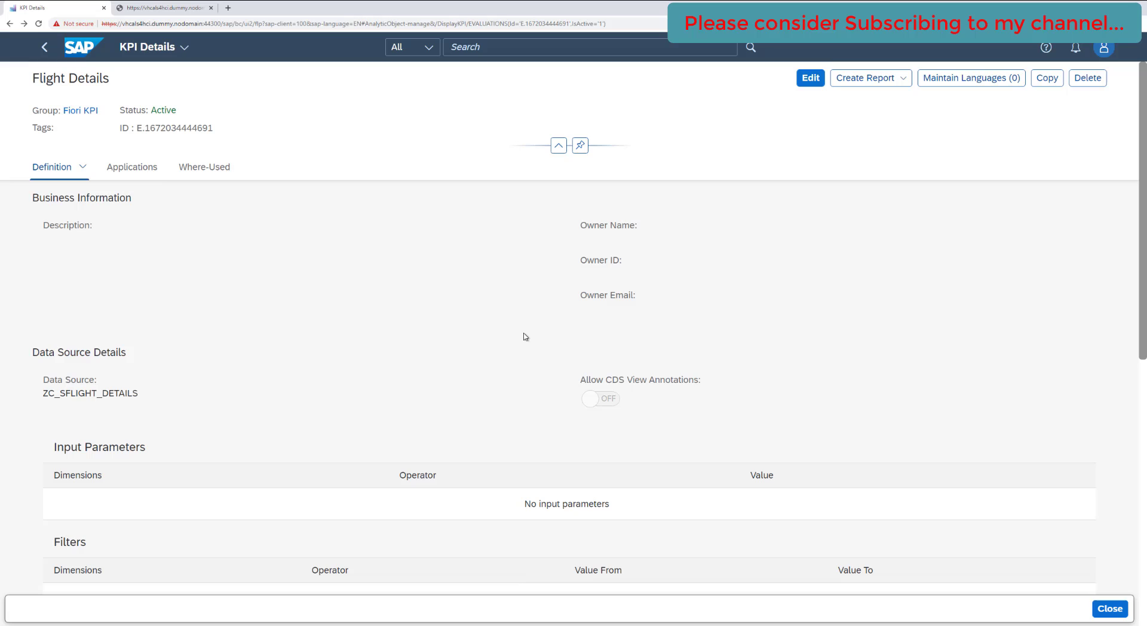
left_click(124, 169)
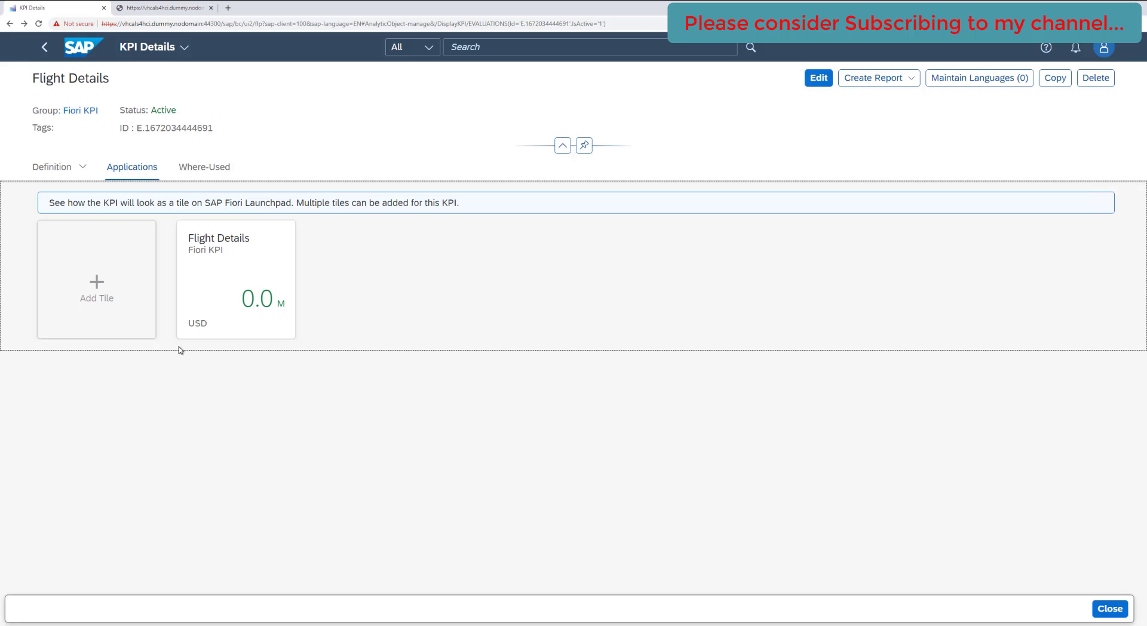